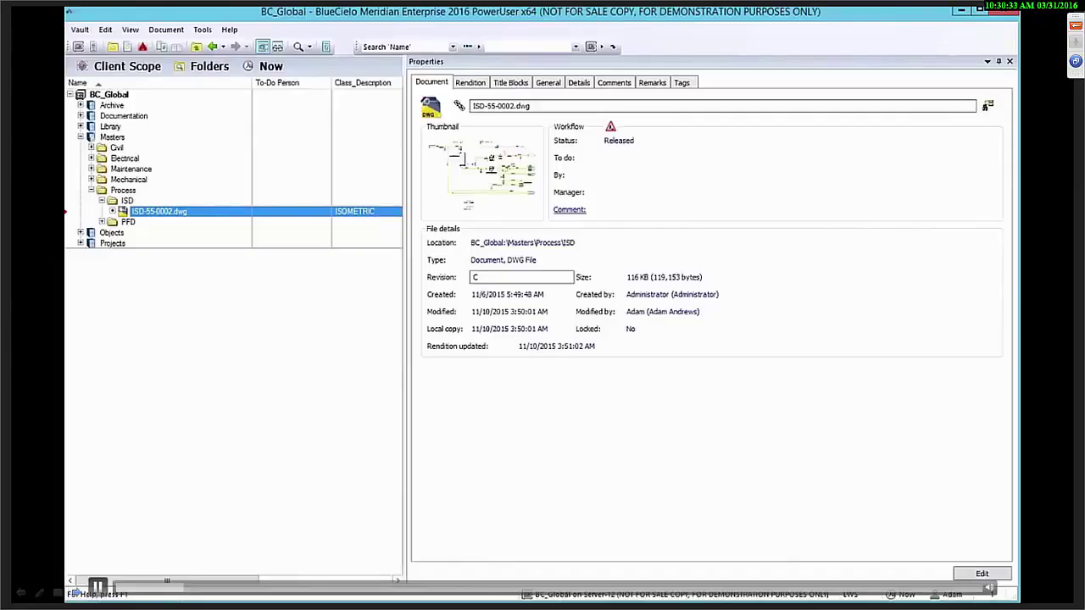
Review the comments on ISD-55-0002.dwg and inspect where its master and project copies are located.
left_click(605, 83)
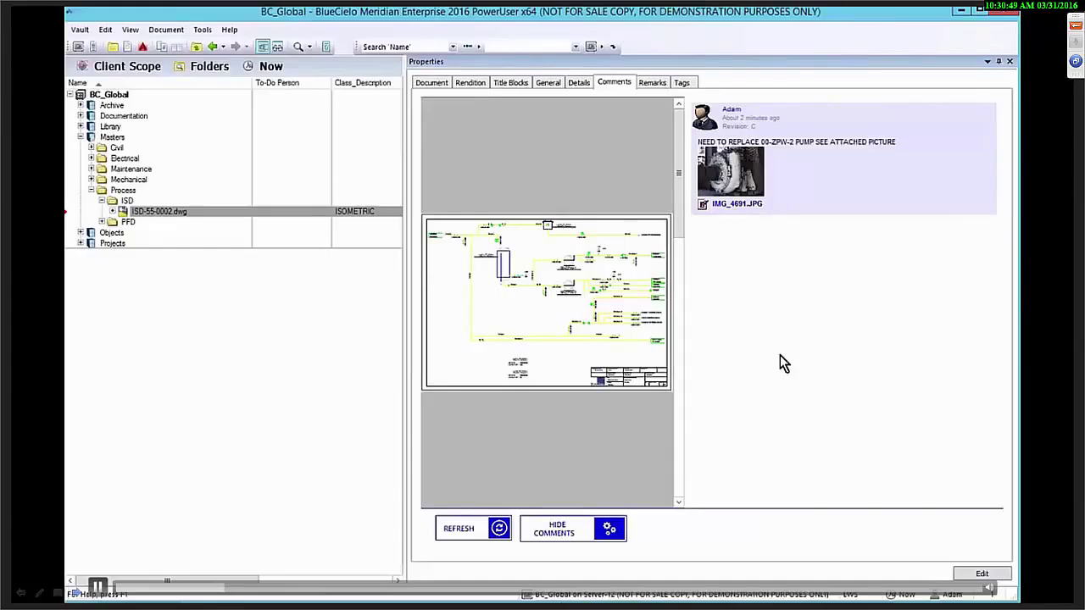
left_click(431, 83)
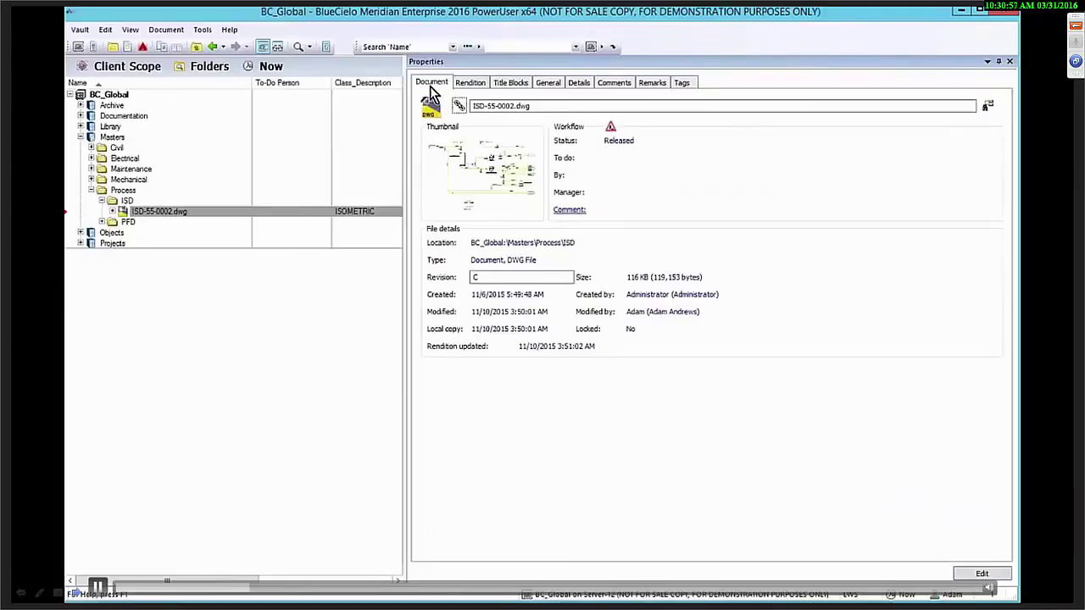
left_click(611, 129)
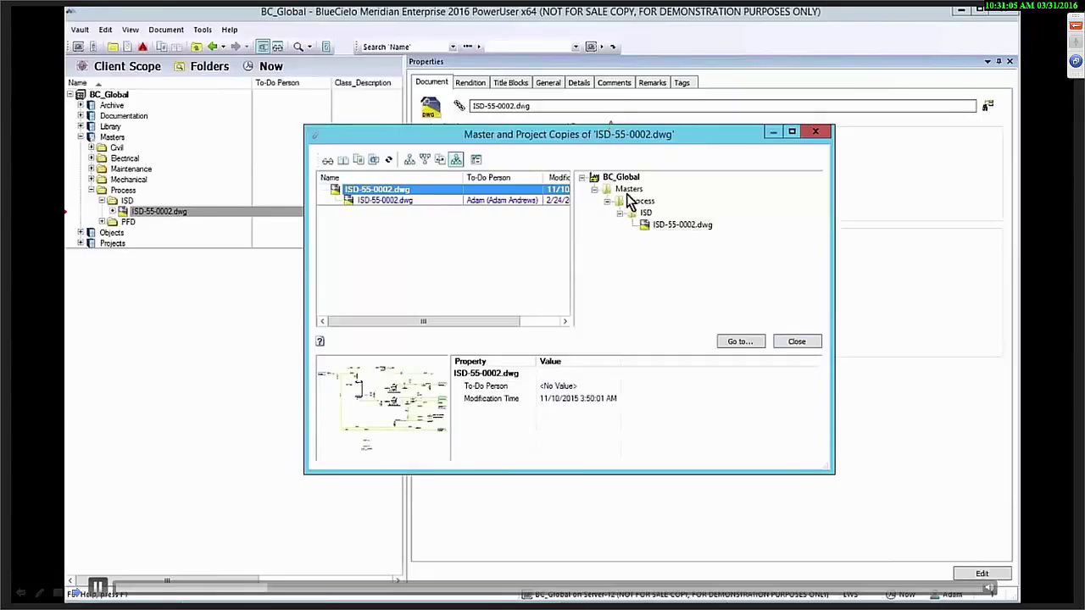
left_click(516, 201)
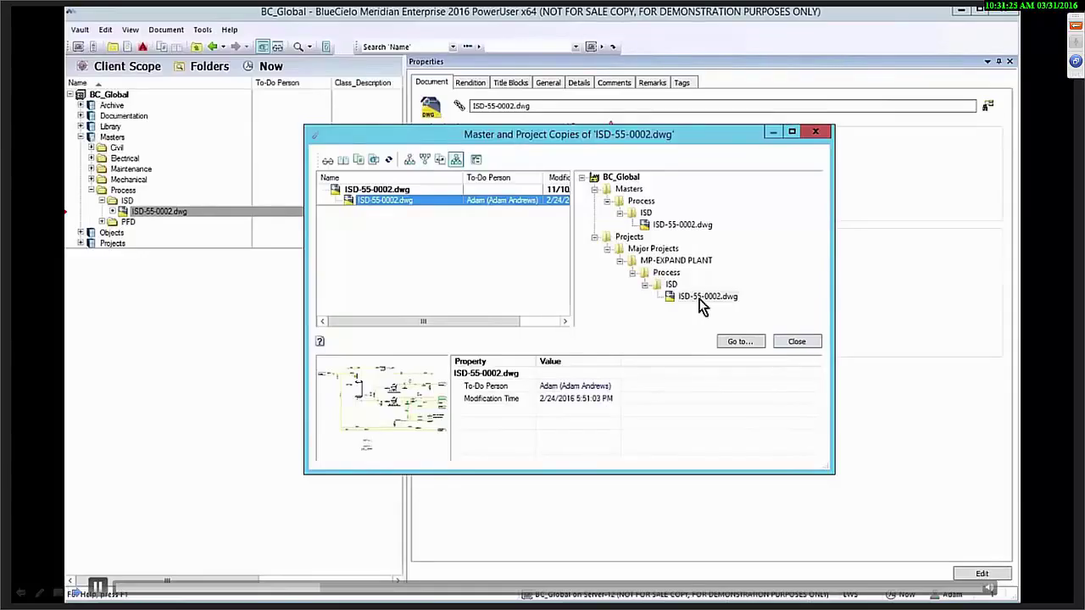
left_click(796, 343)
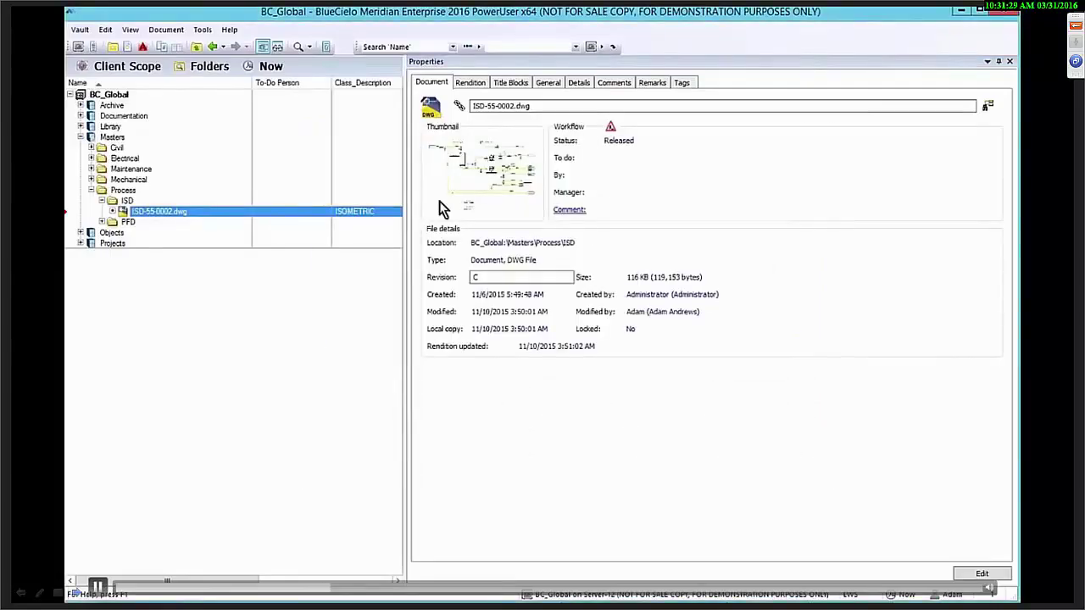
Fully expand the Process and Maintenance folders under Masters to list their documents.
right_click(138, 192)
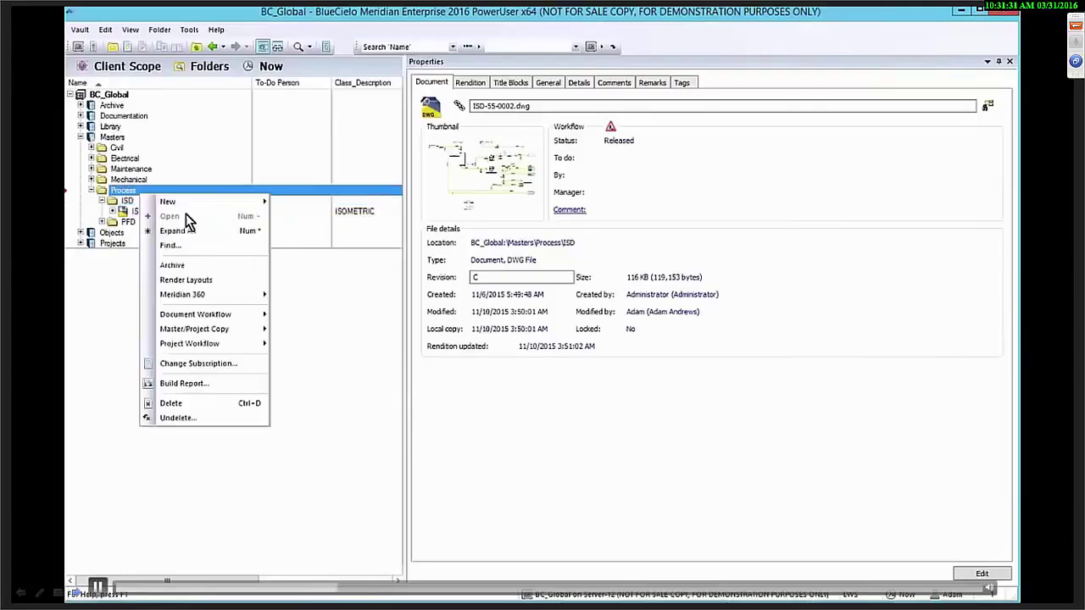
left_click(210, 233)
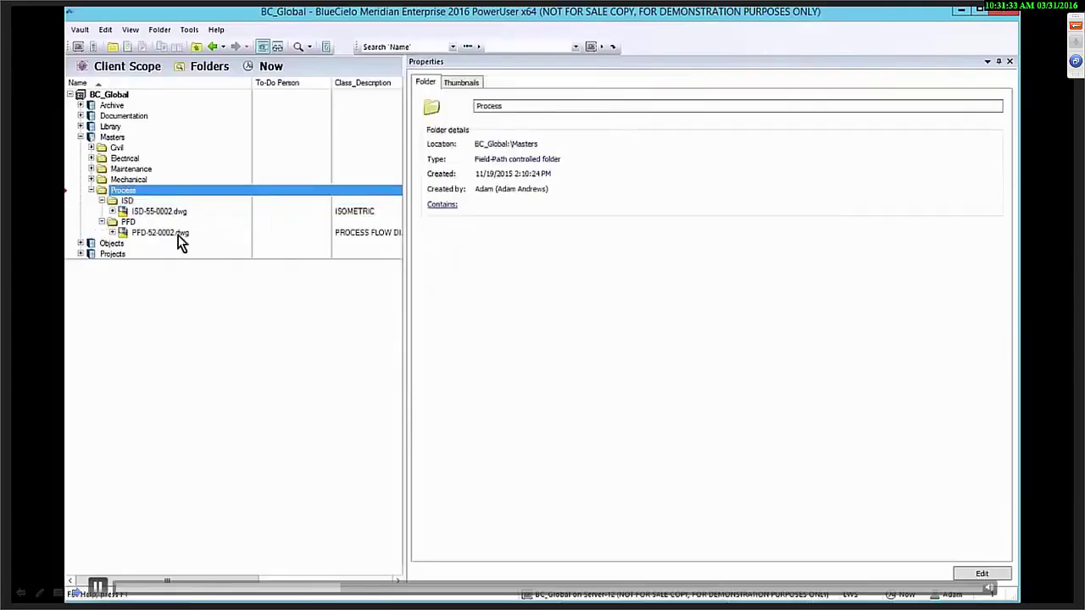
left_click(176, 234)
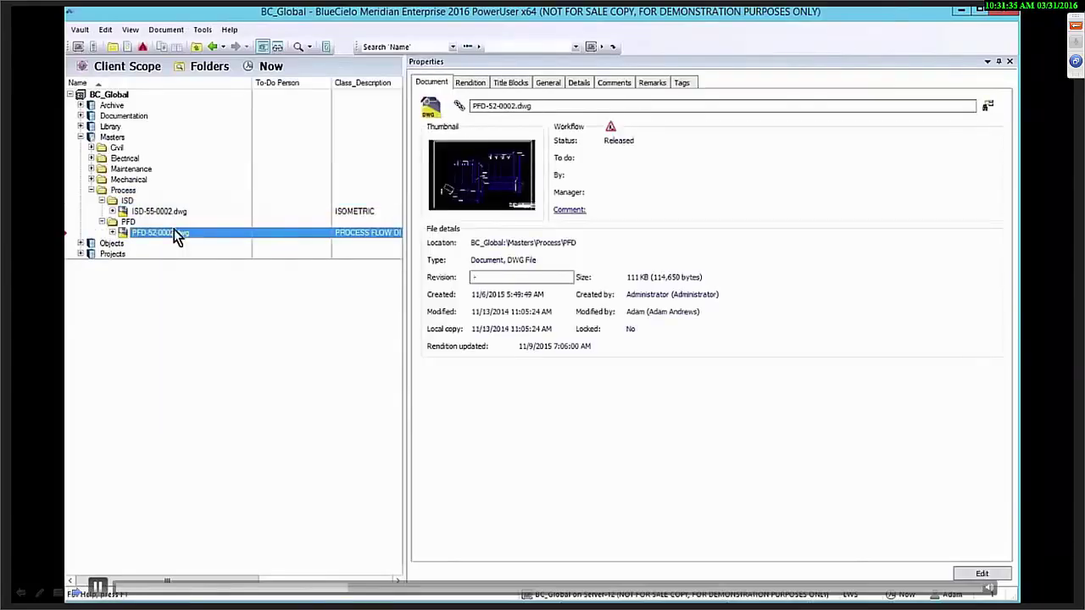
left_click(154, 173)
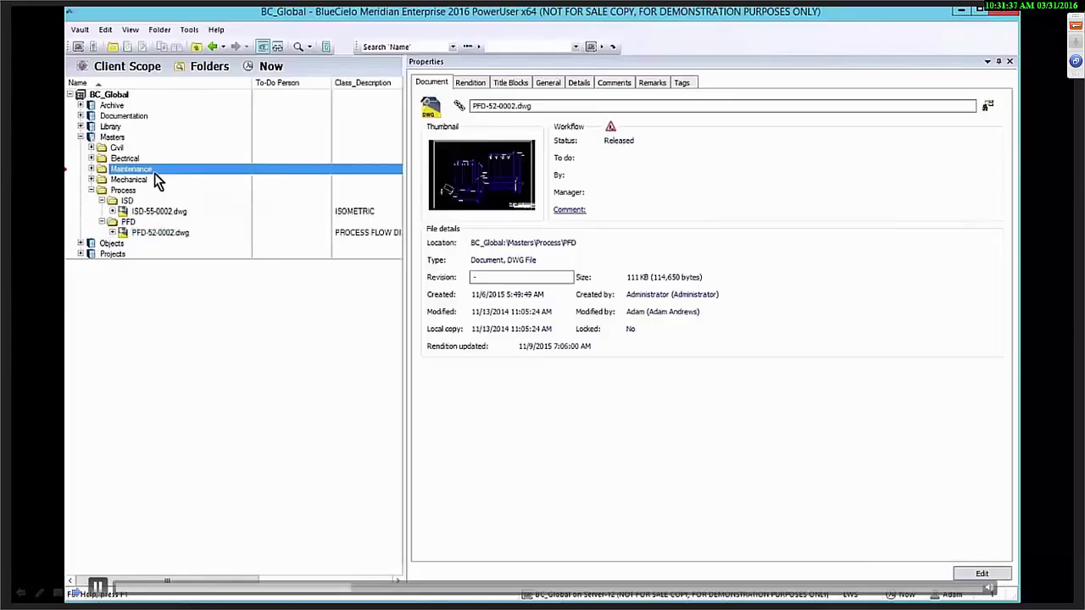
right_click(155, 173)
left_click(218, 210)
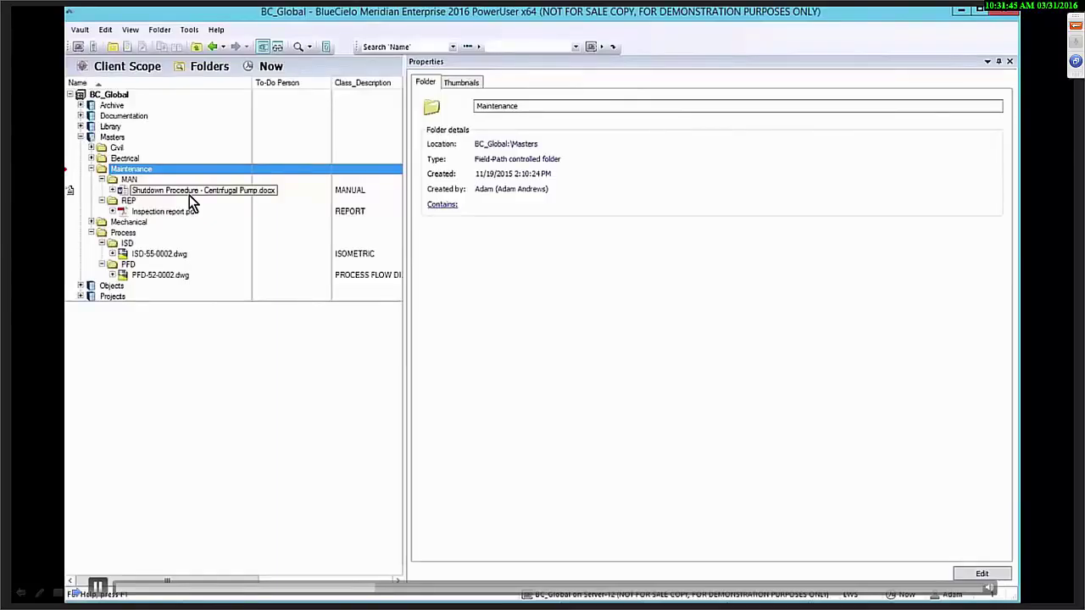
Create project copies of the centrifugal pump shutdown procedure, Inspection report.pdf, ISD-55-0002.dwg and PFD-52-0002.dwg in project AP-OPEX-1836.
left_click(189, 191)
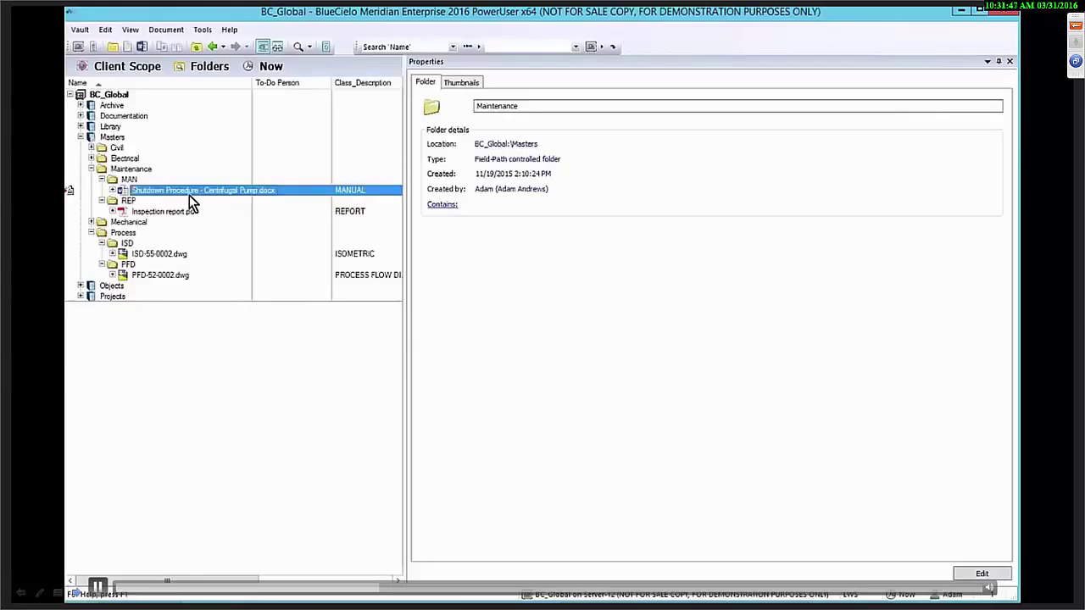
left_click(189, 212, "ctrl")
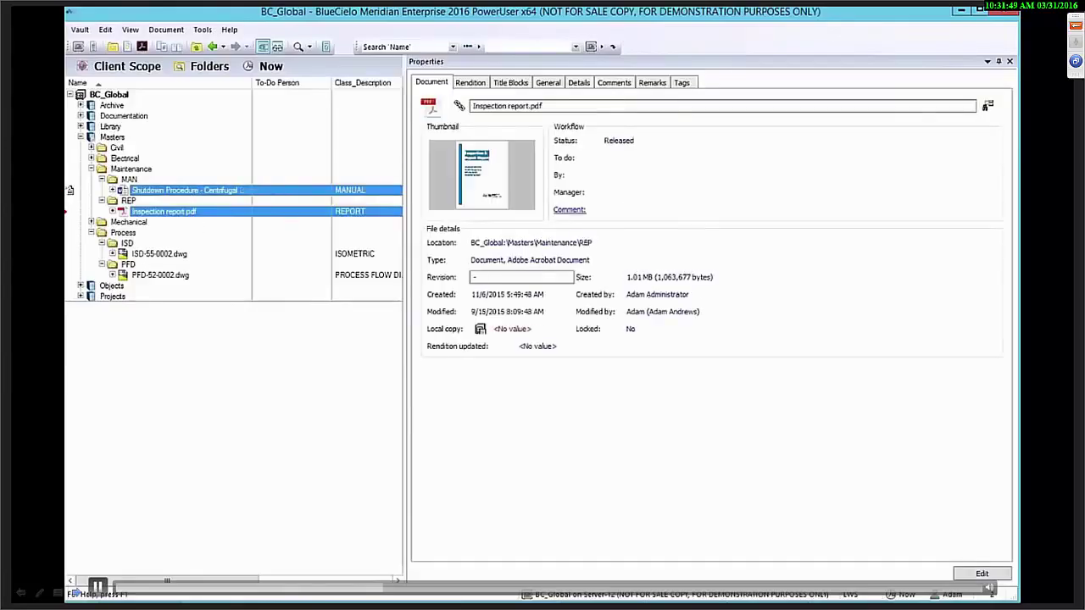
left_click(170, 254, "ctrl")
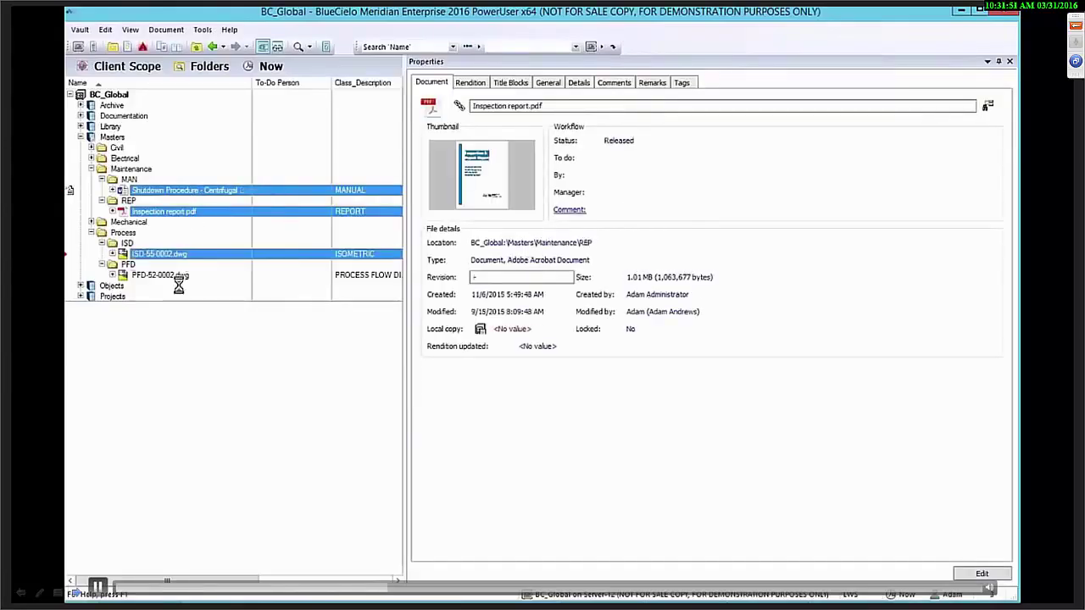
left_click(180, 277, "ctrl")
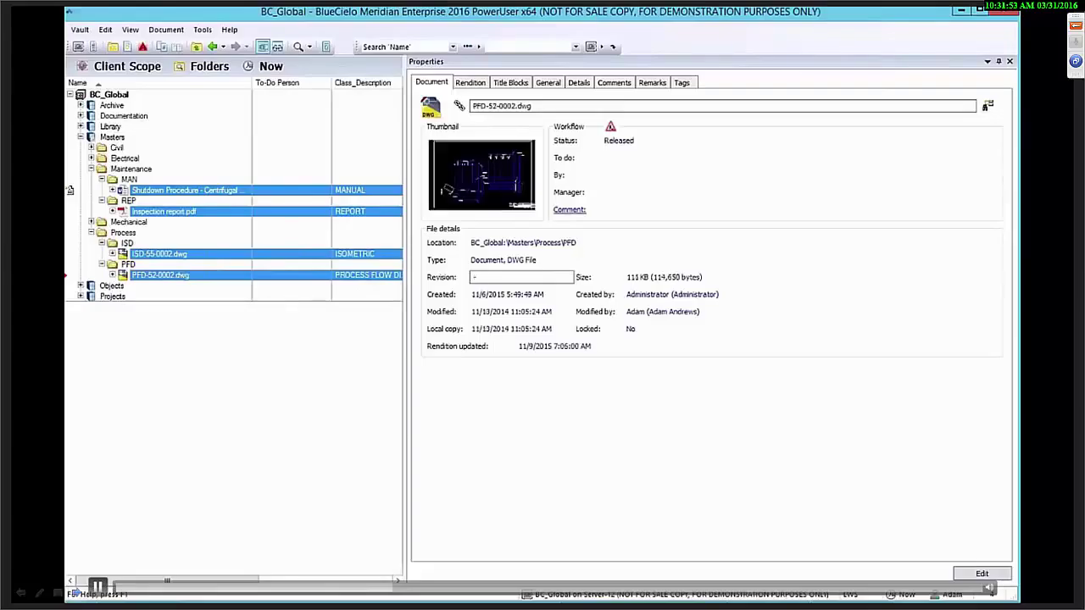
right_click(180, 277)
mouse_move(299, 420)
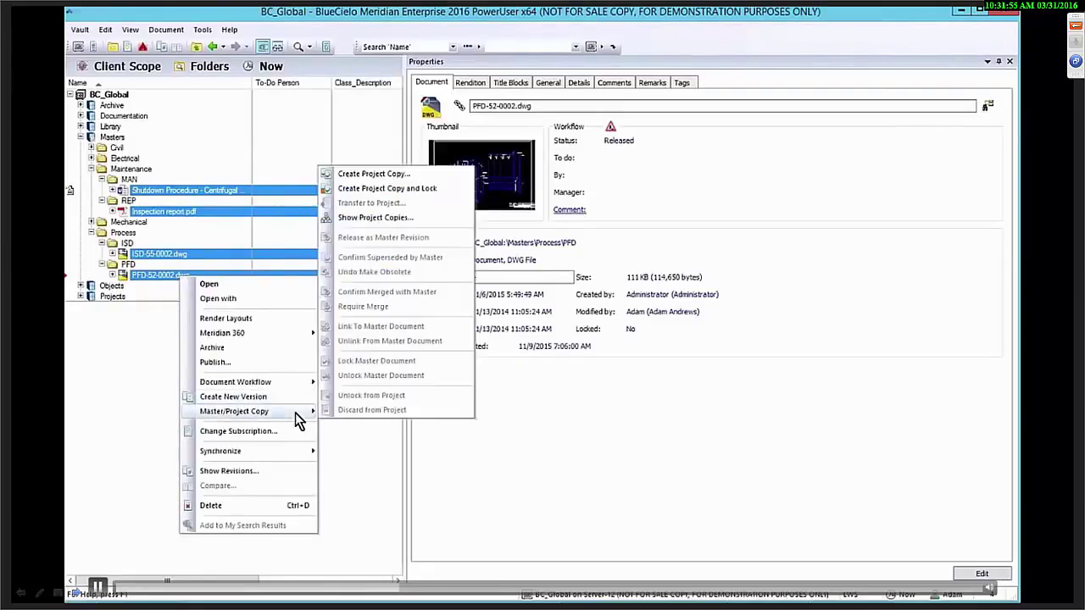
left_click(432, 176)
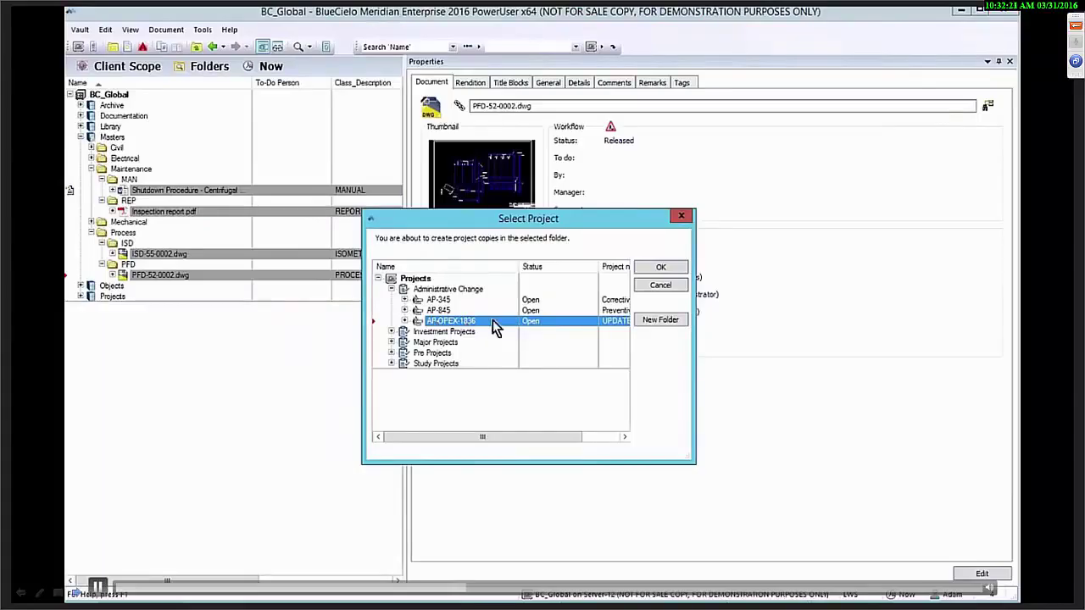
left_click(651, 269)
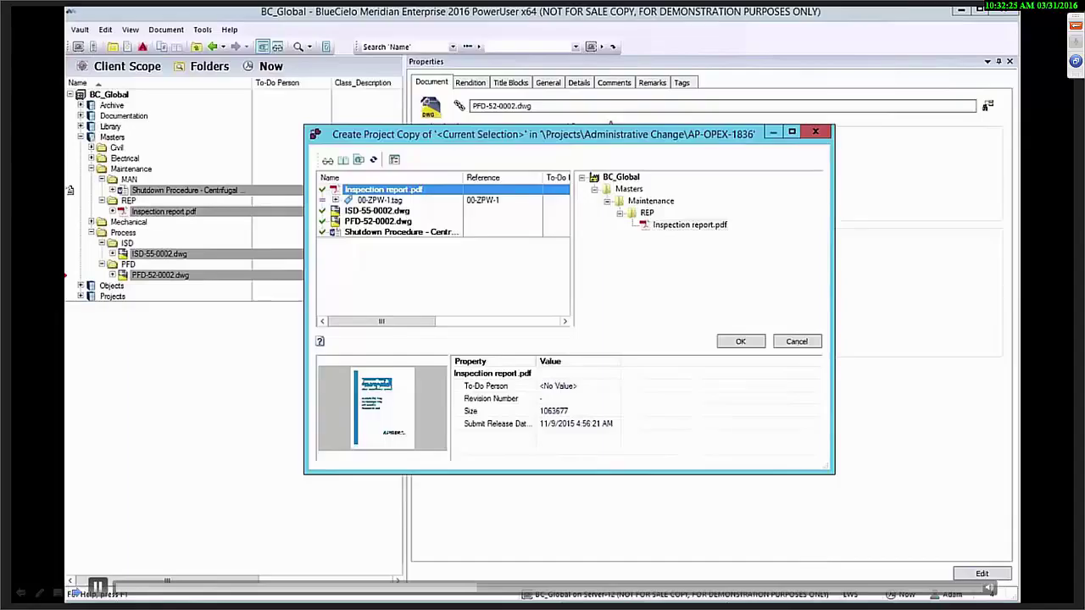
left_click(736, 343)
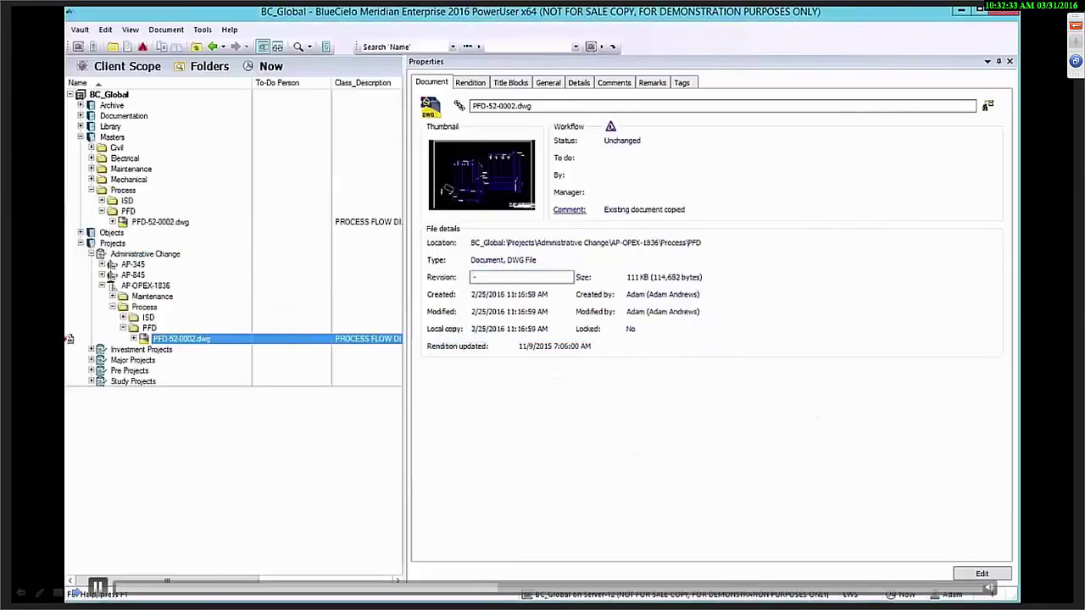
Expand project AP-OPEX-1836 and add its Inspection report.pdf, ISD-55-0002.dwg and PFD-52-0002.dwg to a new transmittal package.
right_click(174, 288)
left_click(216, 322)
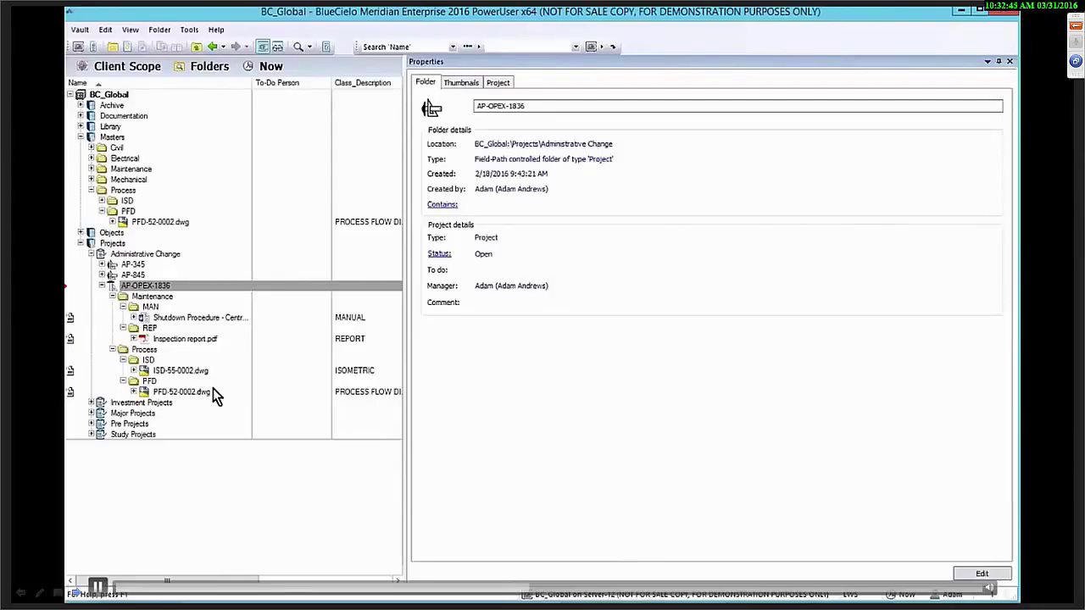
left_click(192, 342)
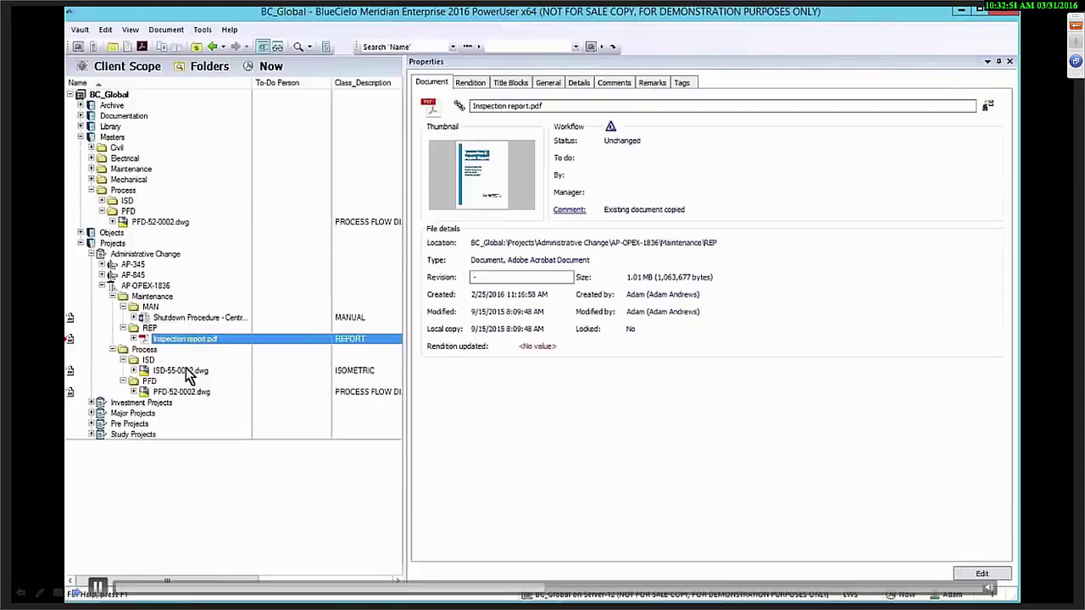
left_click(189, 373, "ctrl")
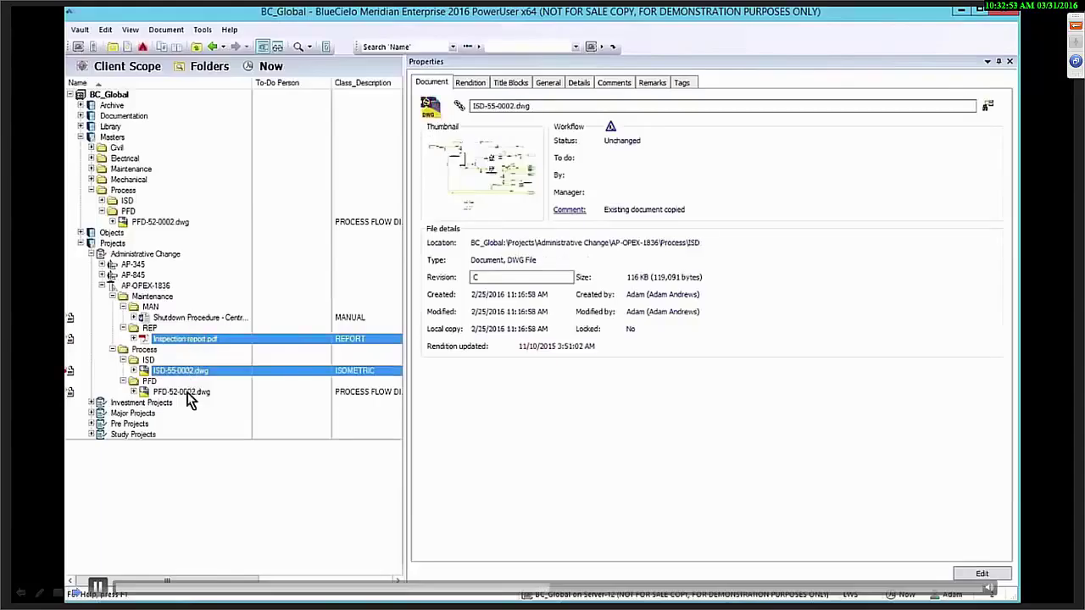
left_click(186, 393, "ctrl")
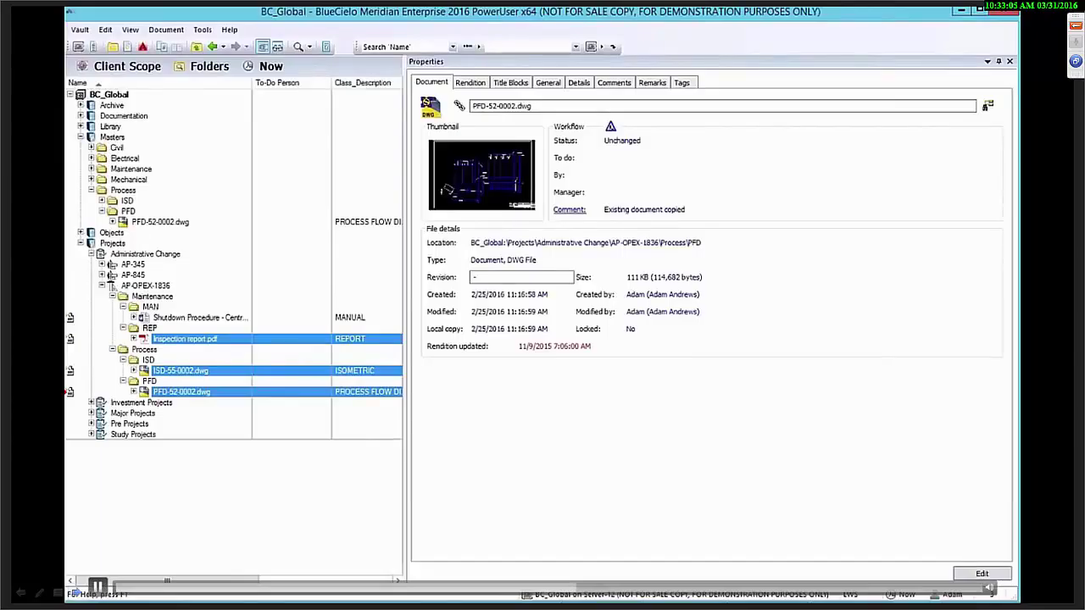
right_click(187, 392)
mouse_move(309, 190)
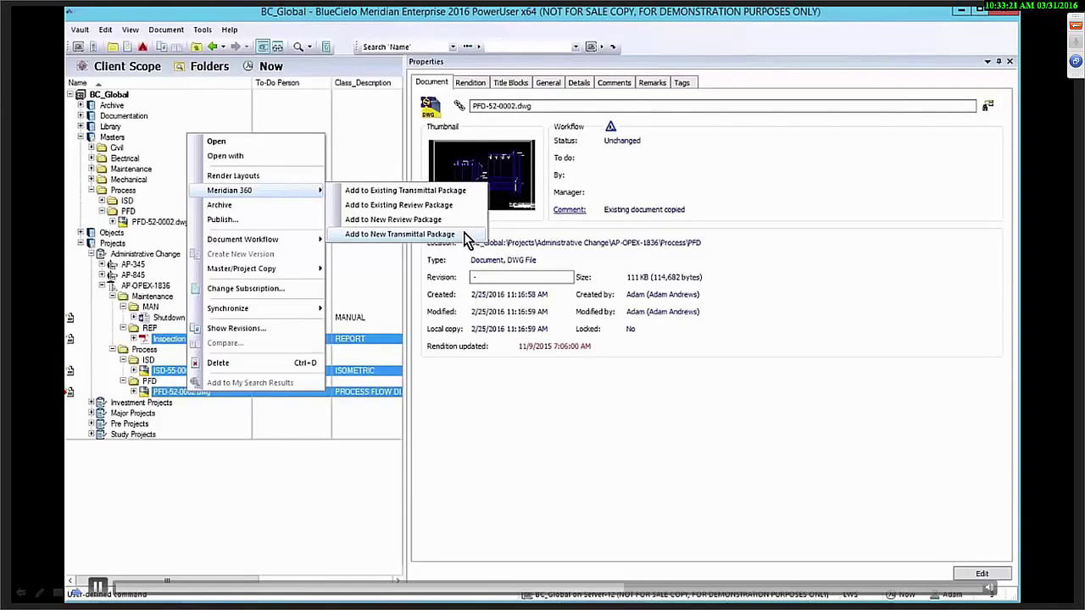
left_click(464, 233)
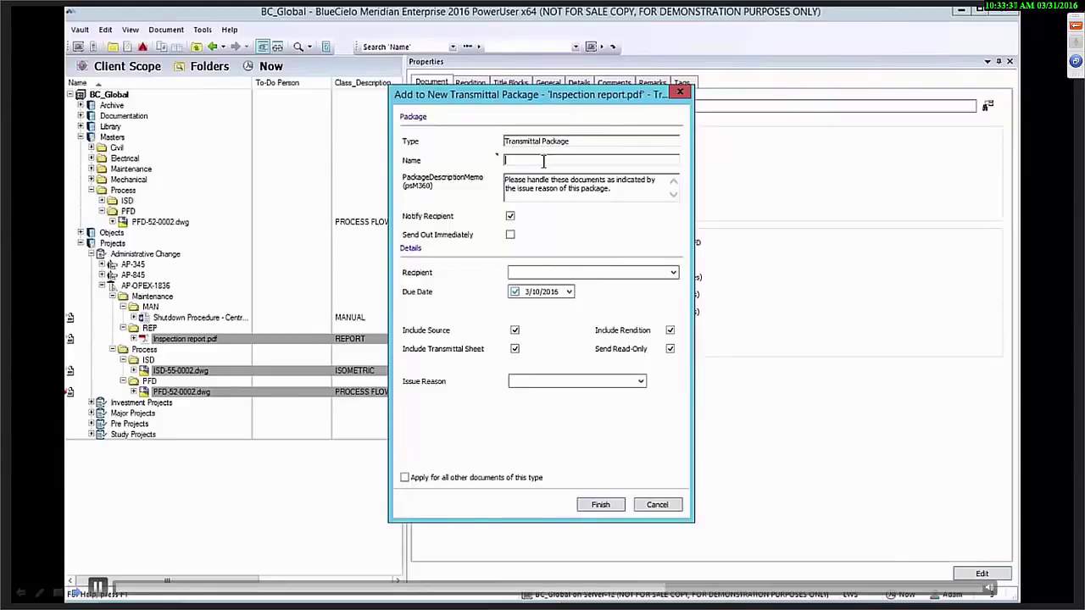
Name the transmittal package FILES FOR PUMP, enable sending it out immediately and choose Mechanical Contractor as the recipient.
type("FILES FOR PUMP")
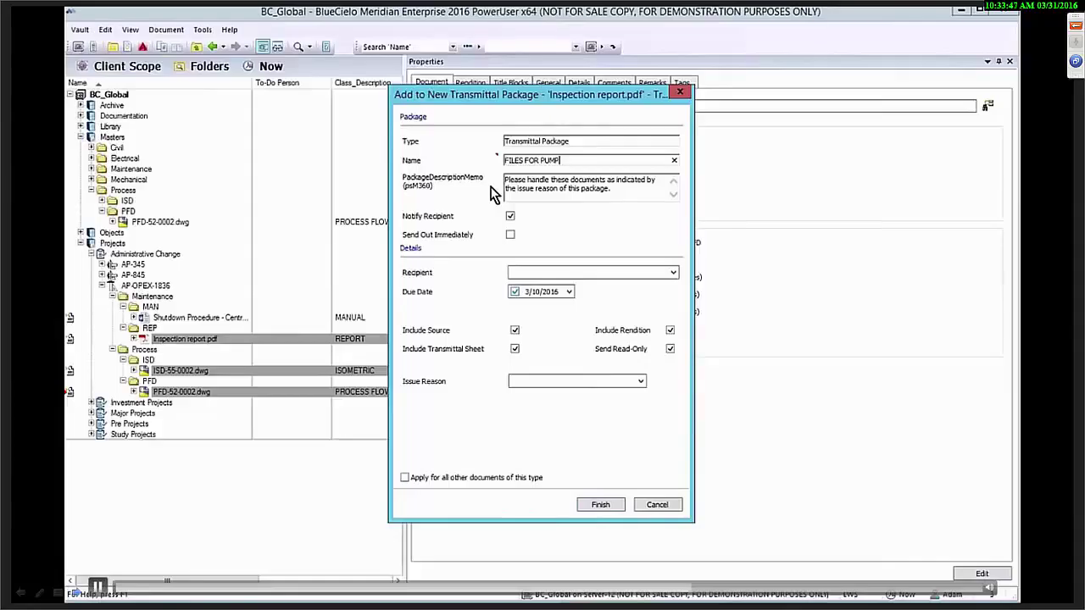
left_click(512, 236)
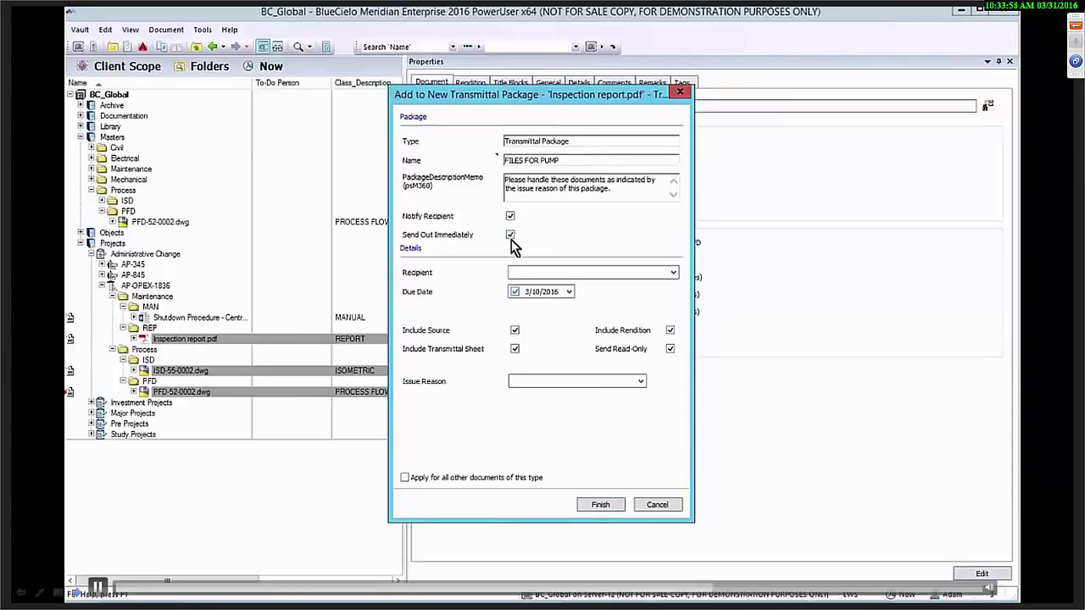
left_click(584, 274)
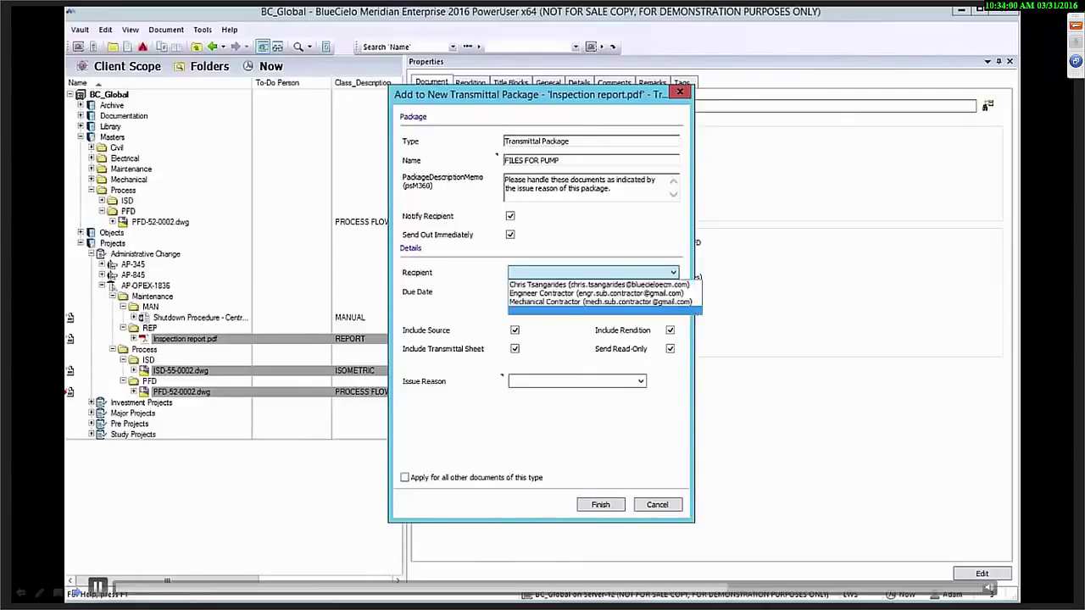
left_click(572, 303)
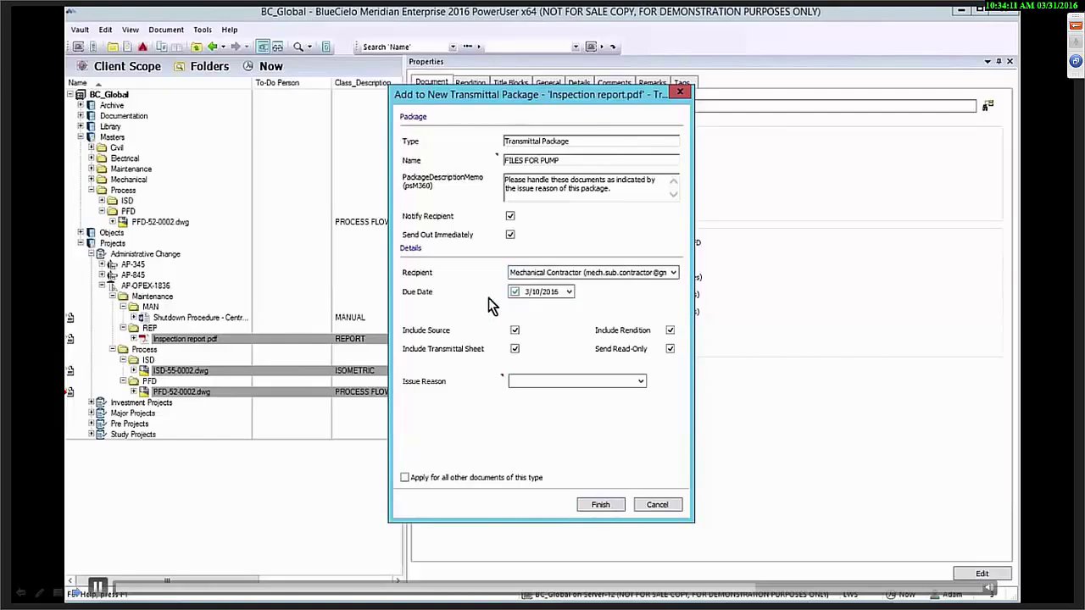
Finish the package with due date 3/17/2016 and issue reason Update, applied for all other documents of this type.
left_click(568, 292)
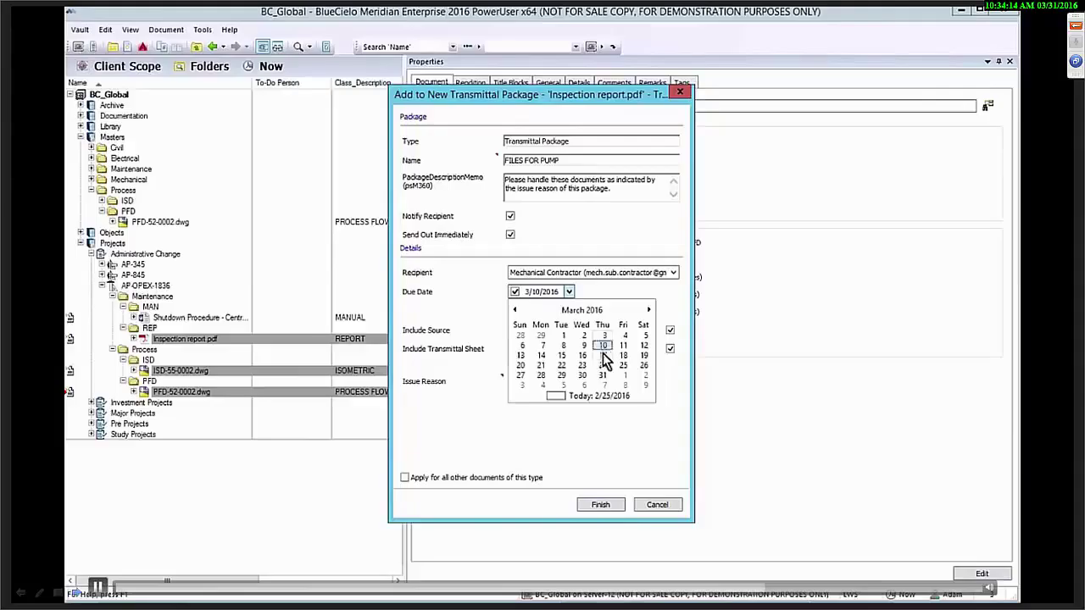
left_click(603, 355)
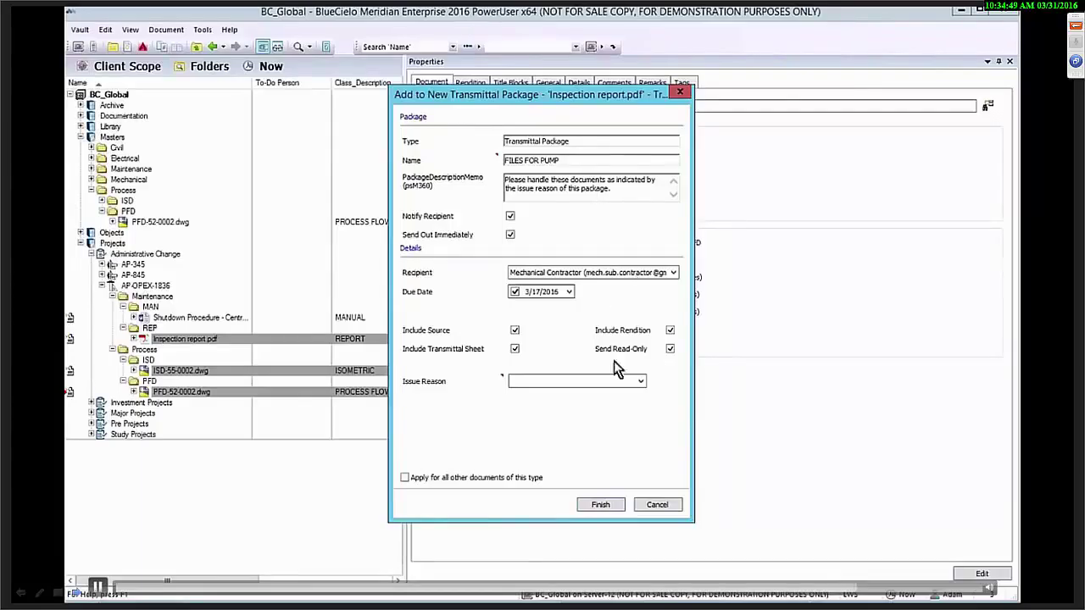
left_click(576, 380)
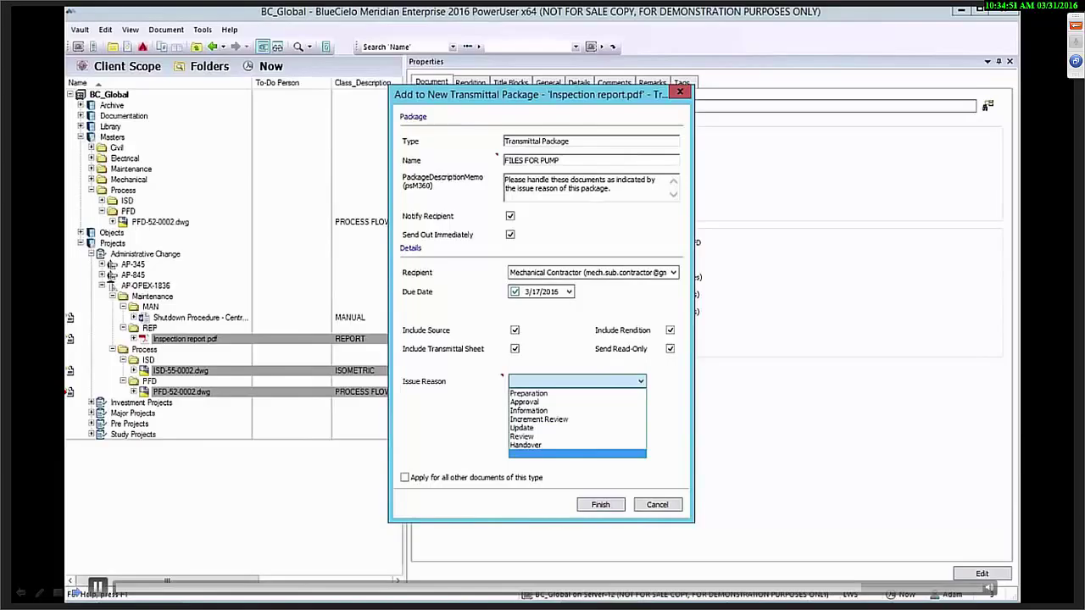
left_click(543, 428)
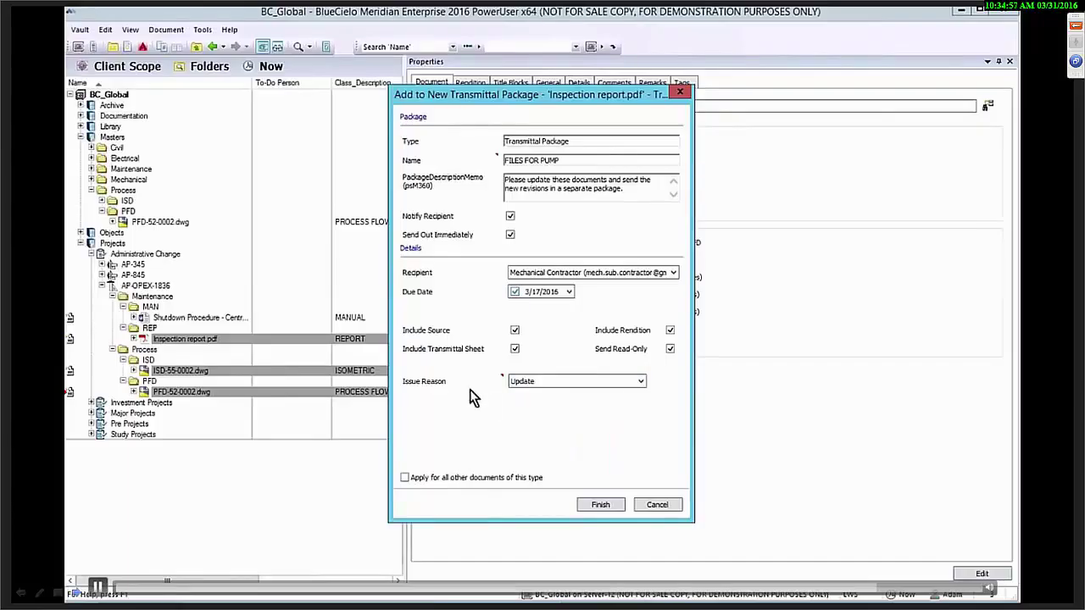
left_click(407, 478)
left_click(585, 510)
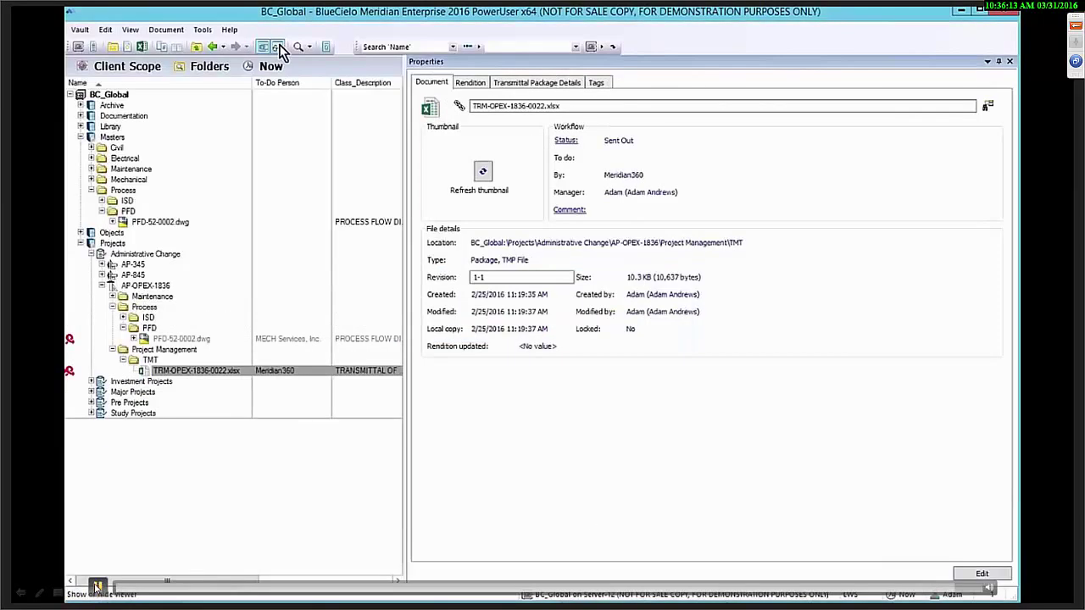
Show the viewer for the transmittal sheet TRM-OPEX-1836-0022.xlsx.
left_click(278, 48)
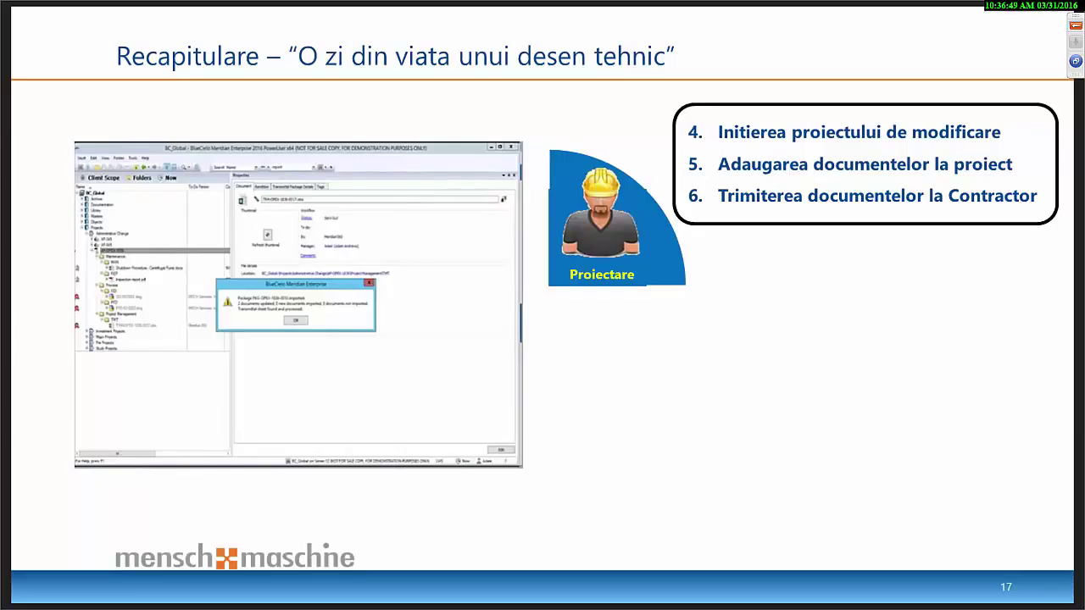
key("Right")
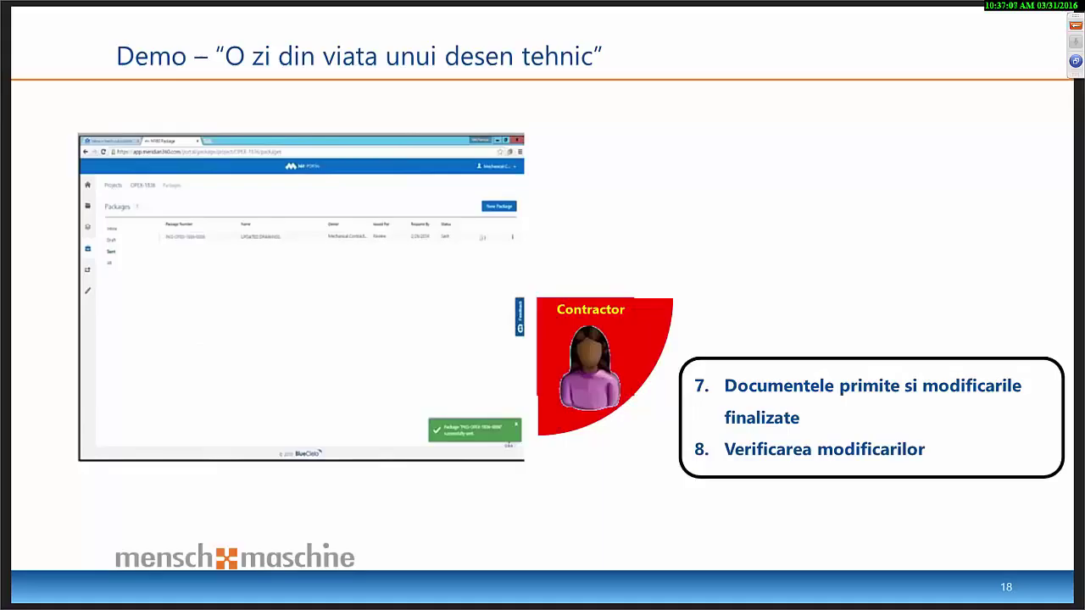
Switch to the contractor's inbox, open the package from the Package received message and sign in to the 360 Portal with Google.
key("alt+Tab")
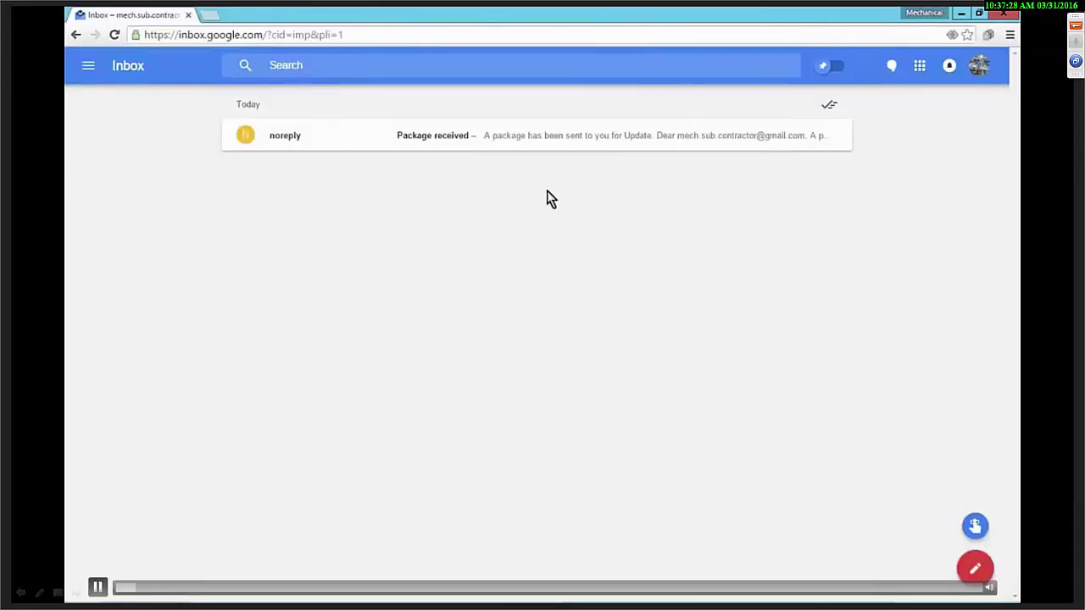
left_click(429, 136)
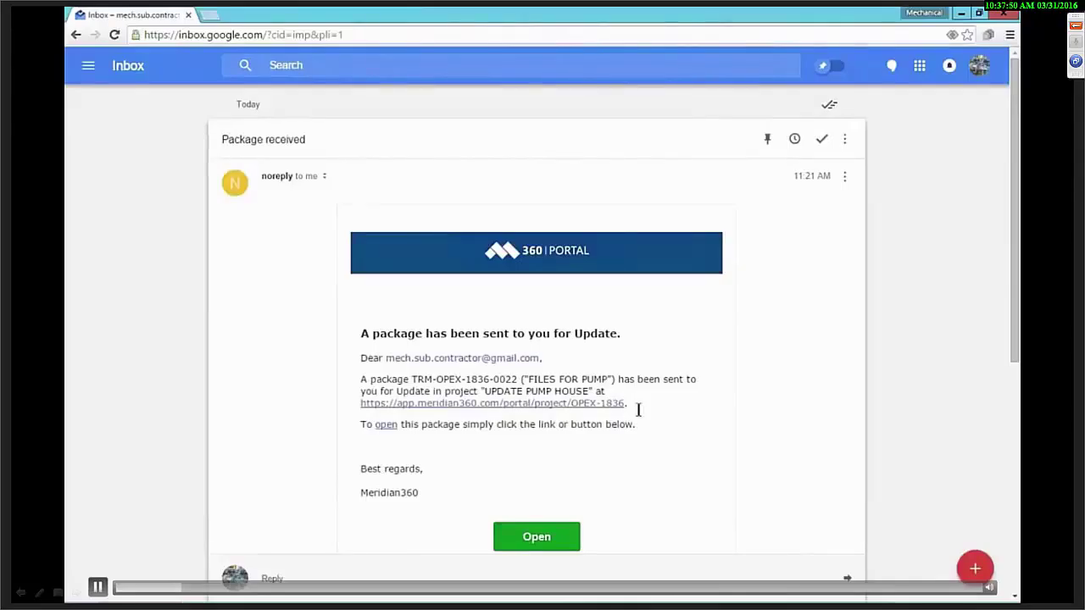
left_click(537, 539)
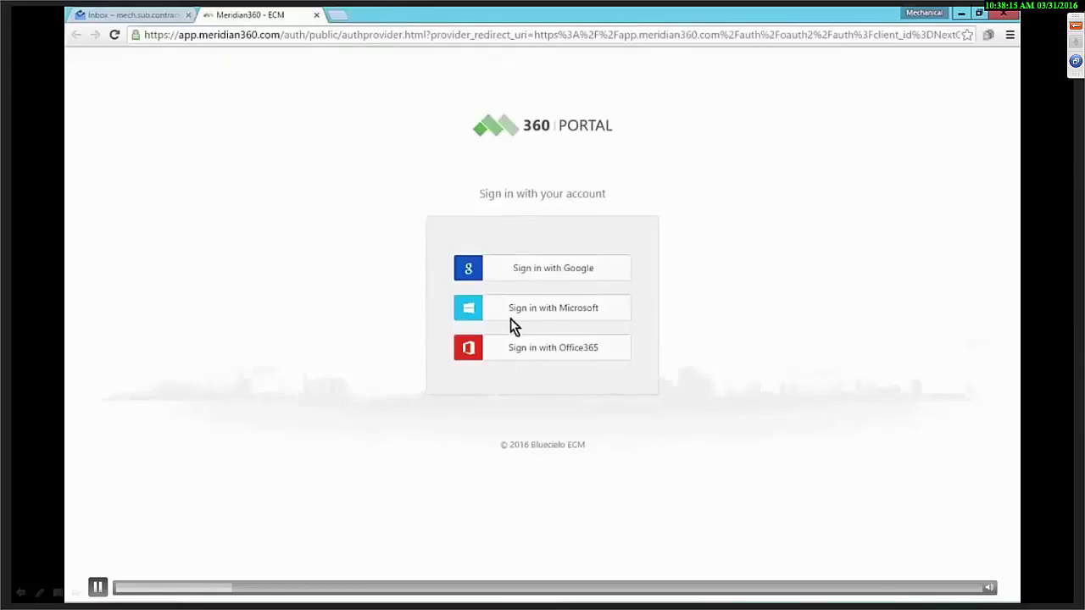
left_click(525, 274)
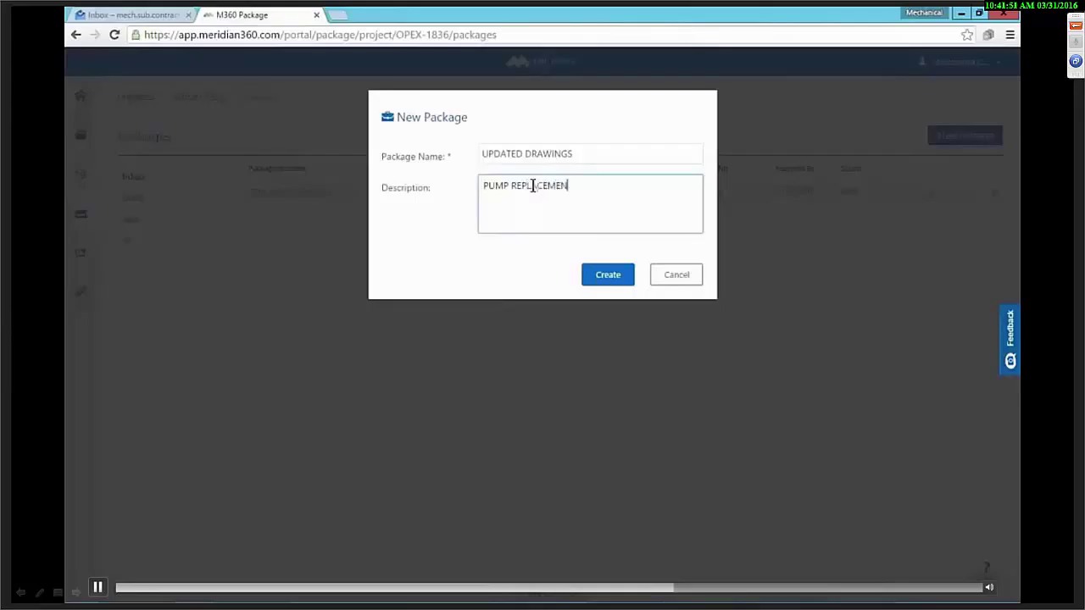
Create the package UPDATED DRAWINGS with description PUMP REPLACEMENT and open it from the drafts.
left_click(608, 278)
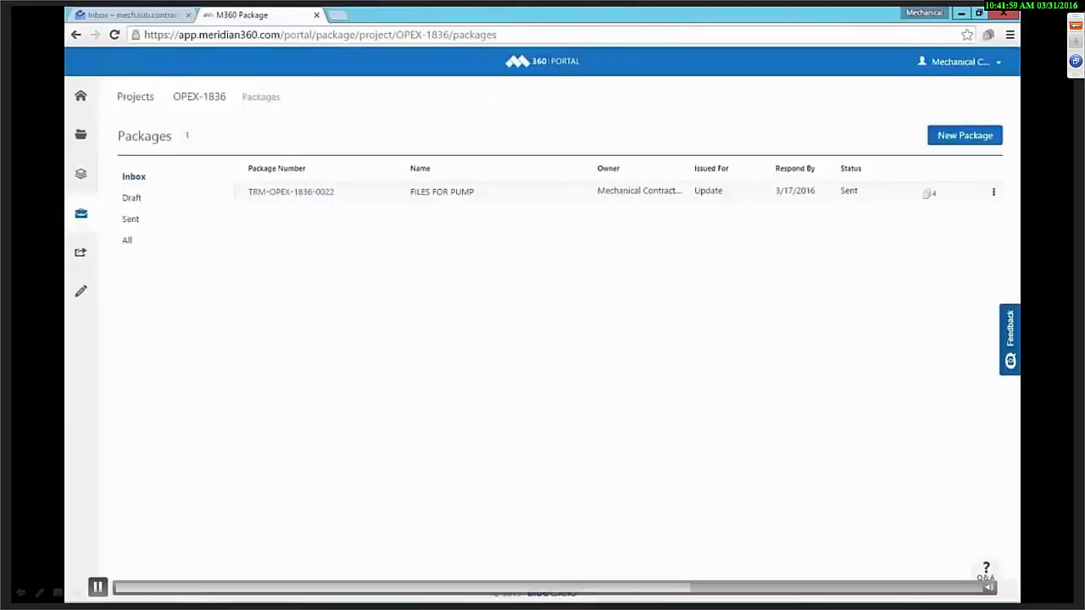
left_click(136, 200)
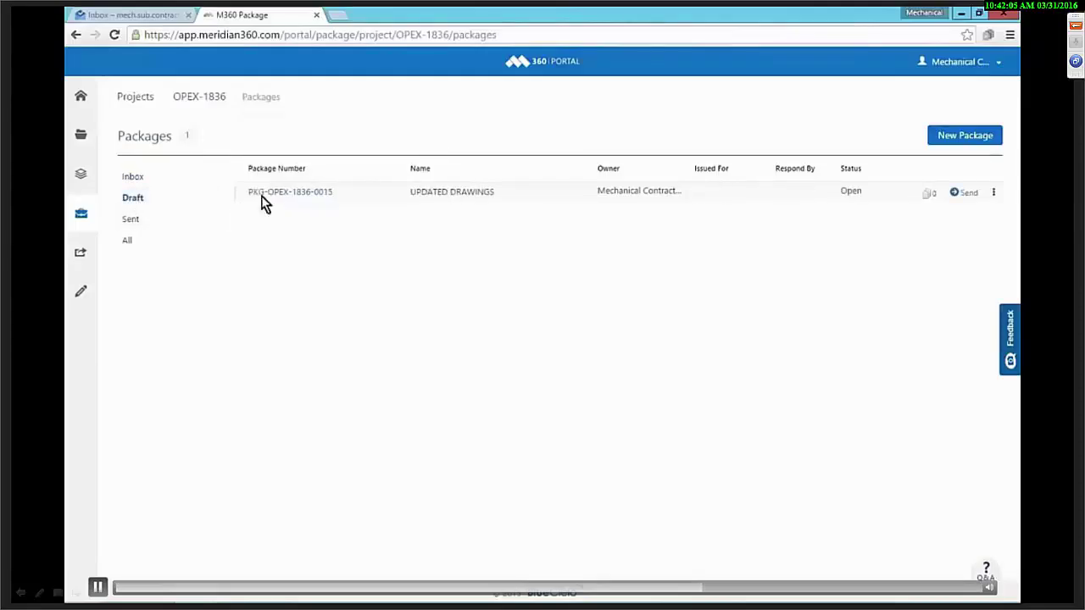
left_click(291, 192)
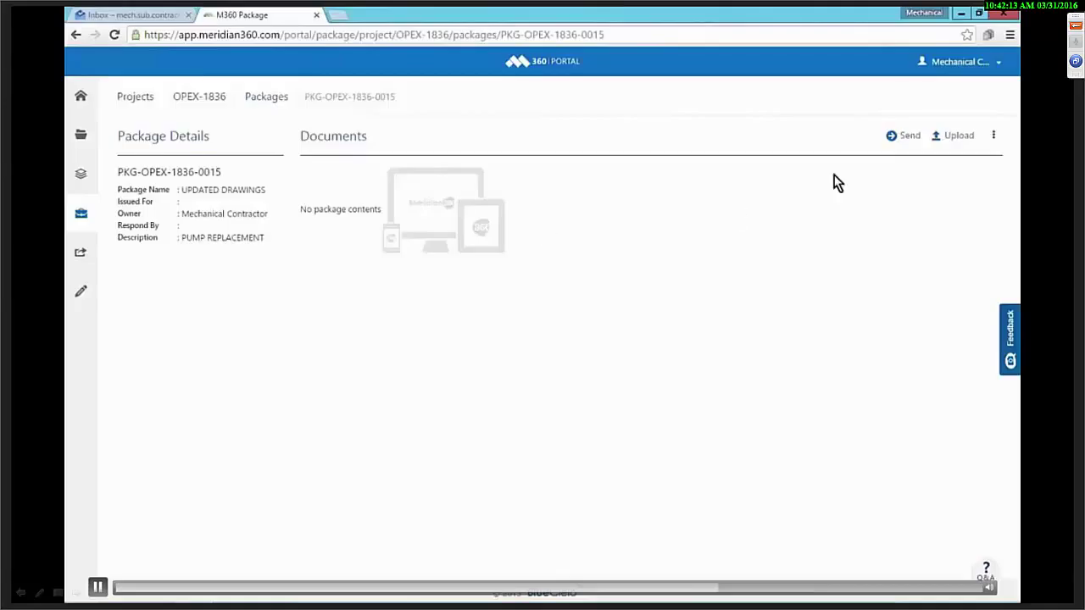
Start an upload to the package and examine MECH Services - TRANSMITTAL.xlsx in Excel from the file selection.
left_click(956, 136)
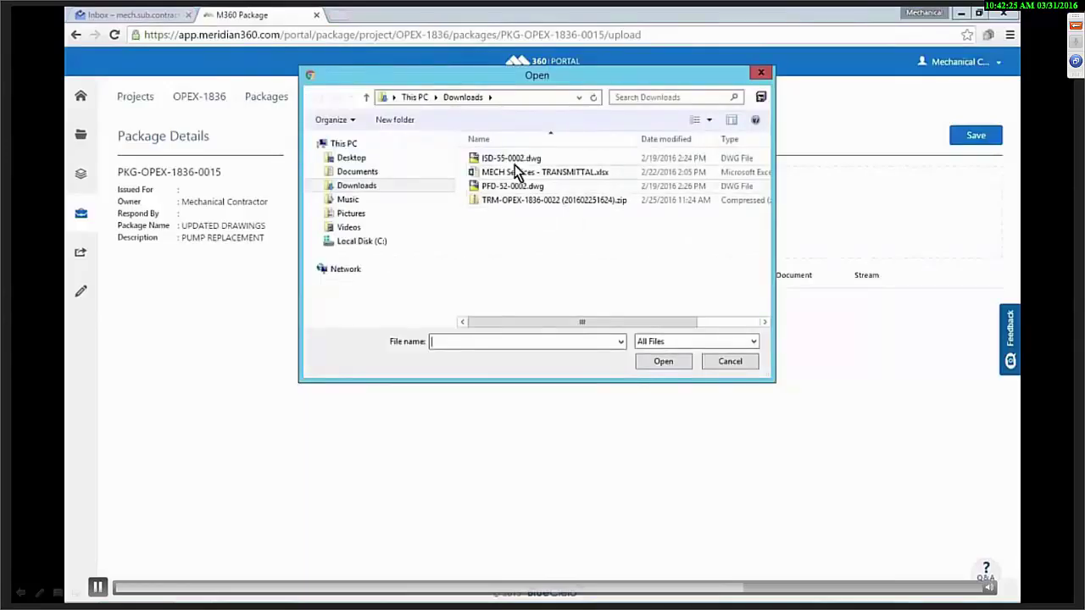
left_click(567, 171)
right_click(566, 170)
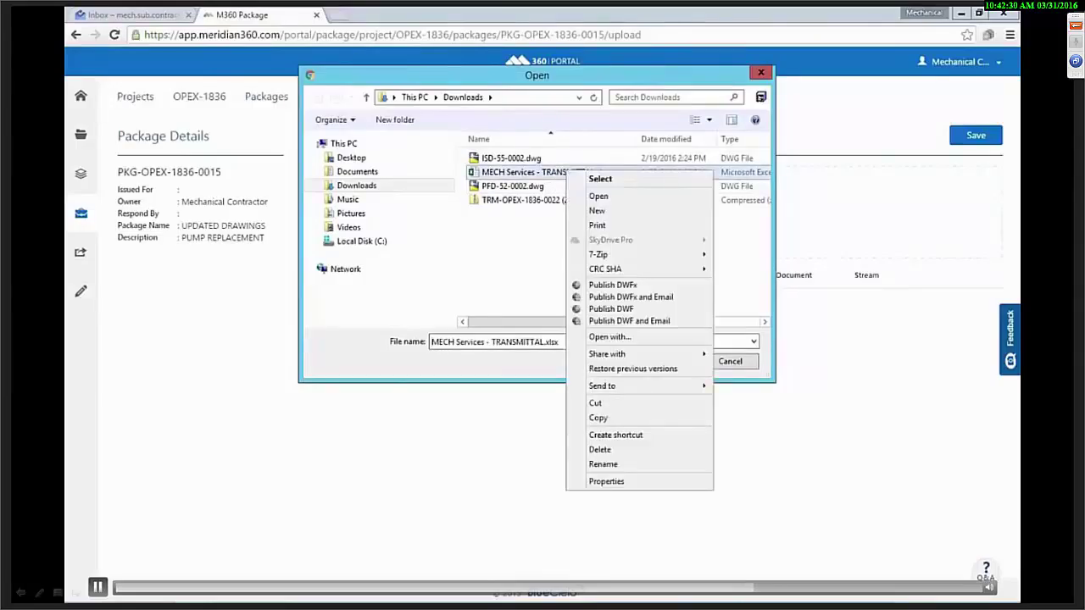
left_click(610, 195)
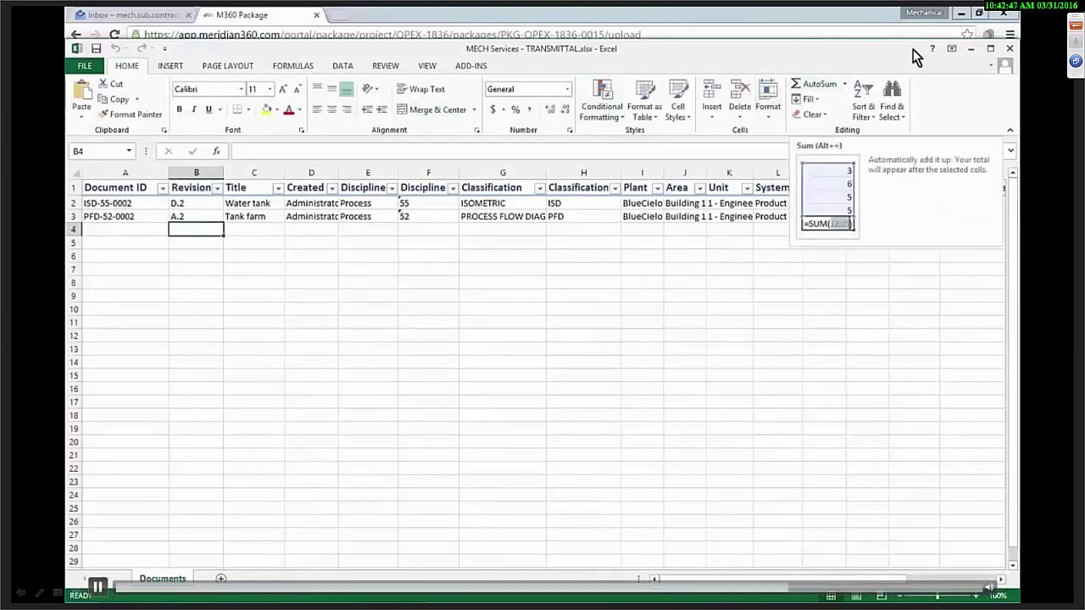
left_click(1008, 48)
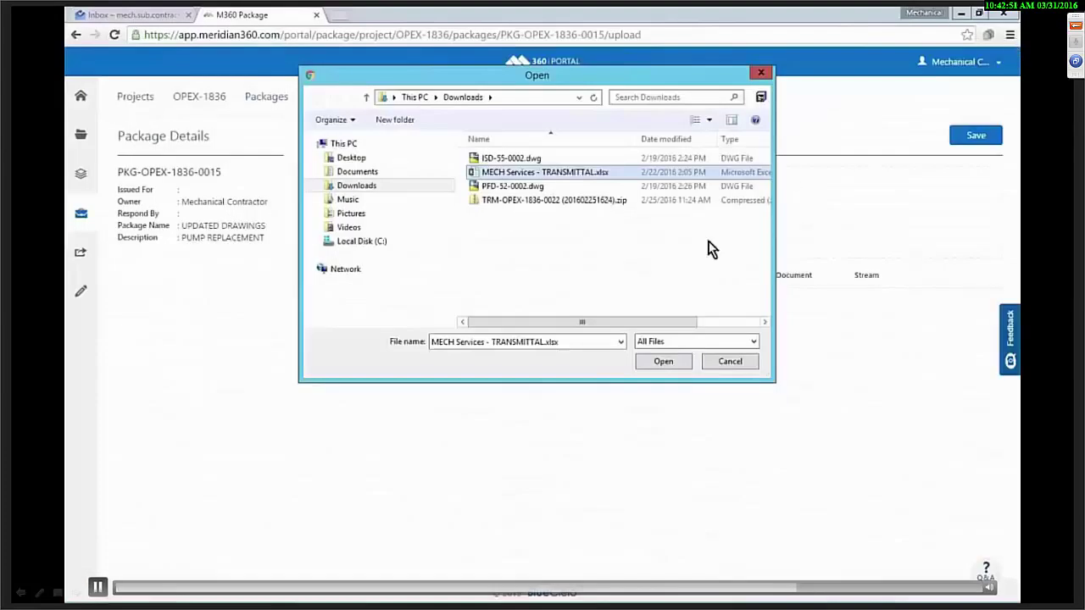
Choose ISD-55-0002.dwg, MECH Services - TRANSMITTAL.xlsx and PFD-52-0002.dwg together as the files to upload to the package.
left_click(513, 157)
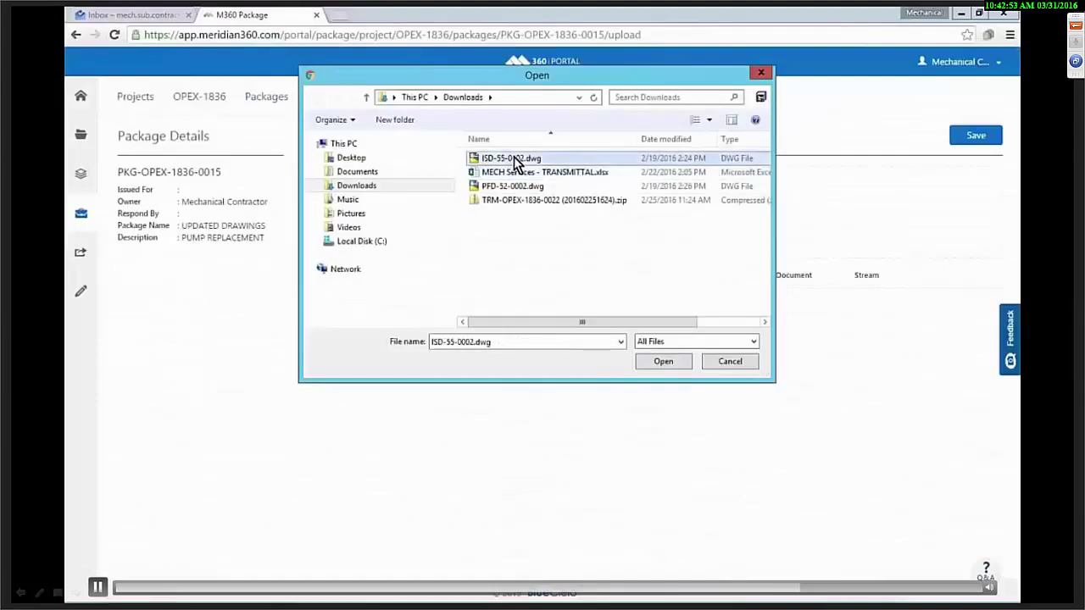
key("shift+Down")
key("shift+Down")
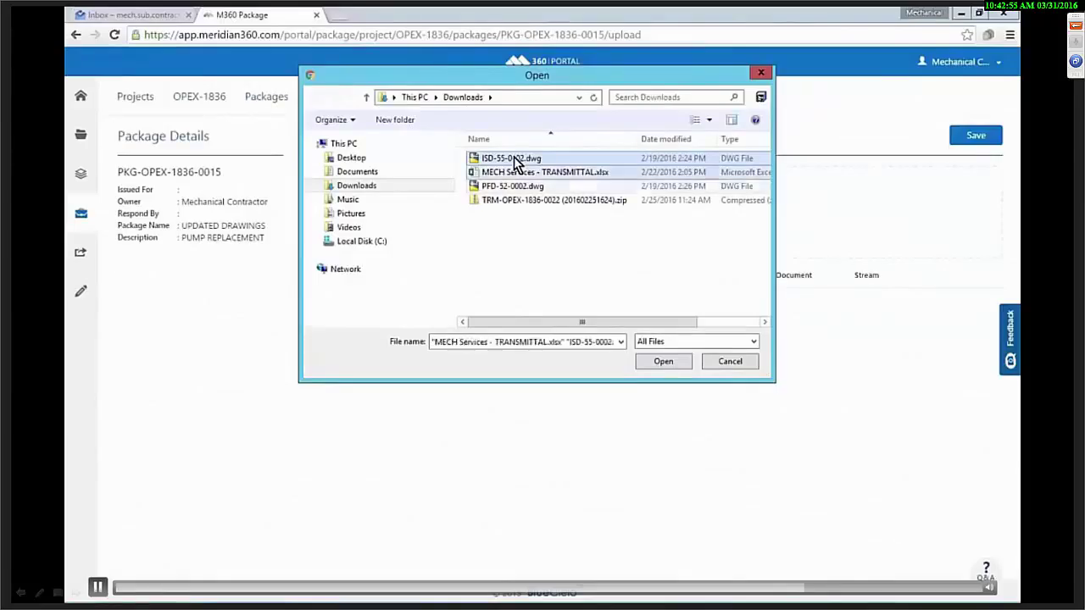
left_click(663, 361)
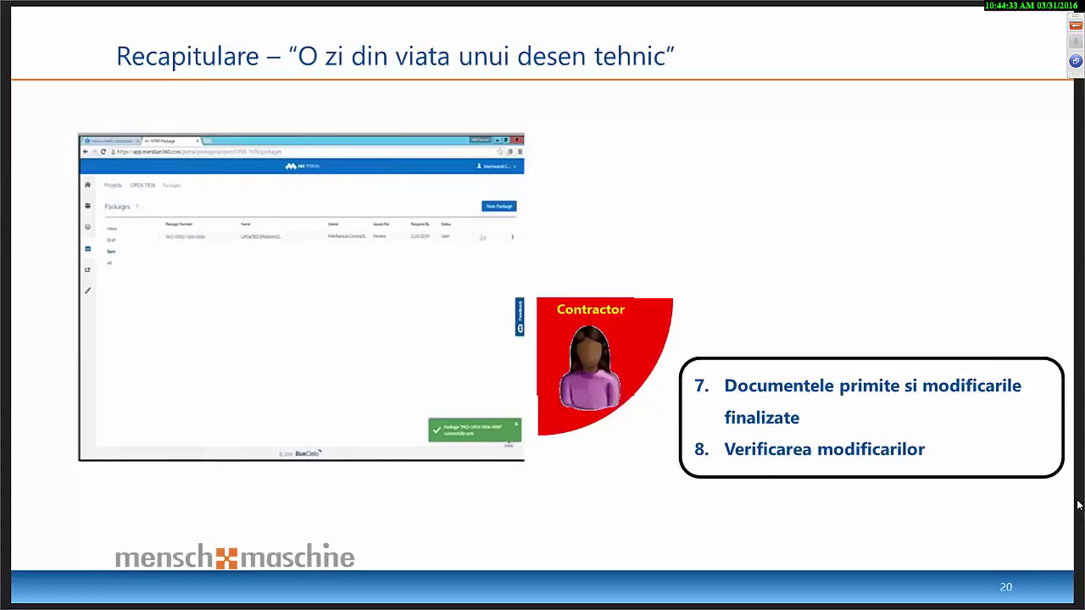
Switch to Meridian PowerUser and download only the export package PKG-OPEX-1836-0015 into project AP-OPEX-1836.
key("Right")
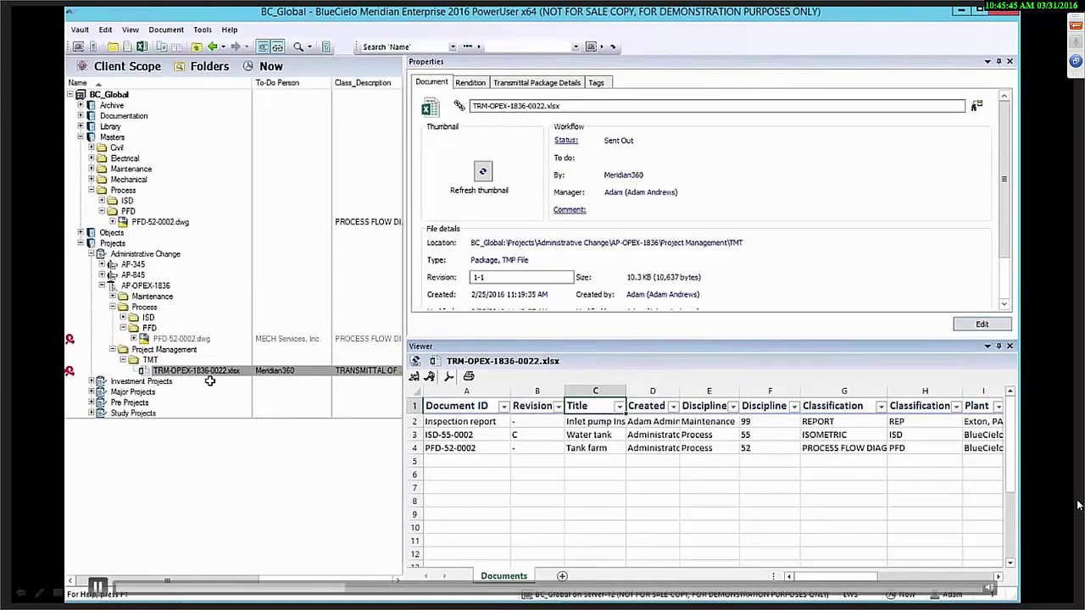
right_click(179, 286)
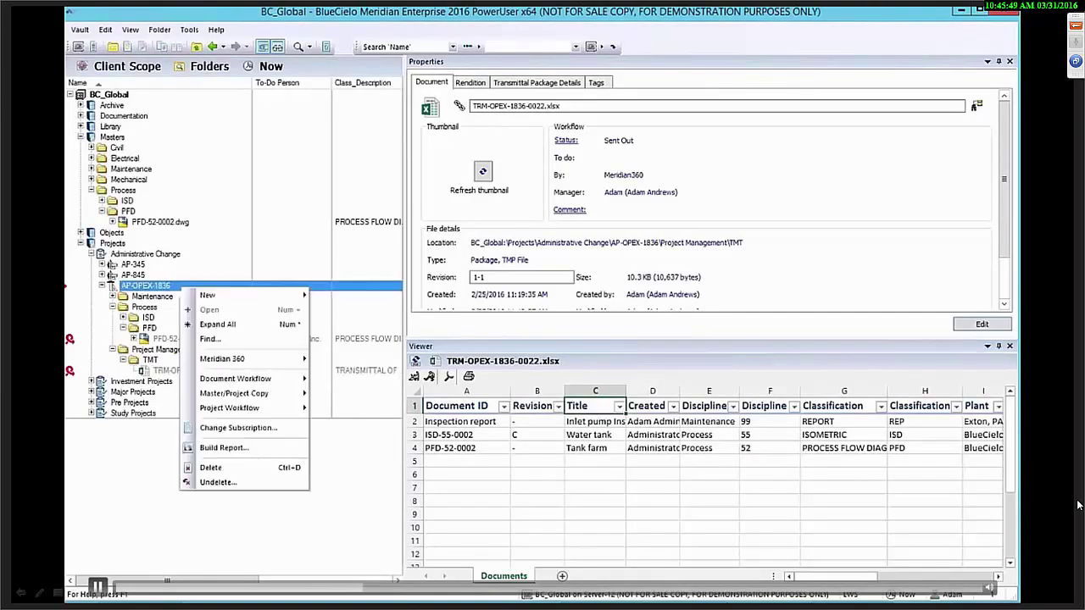
mouse_move(276, 370)
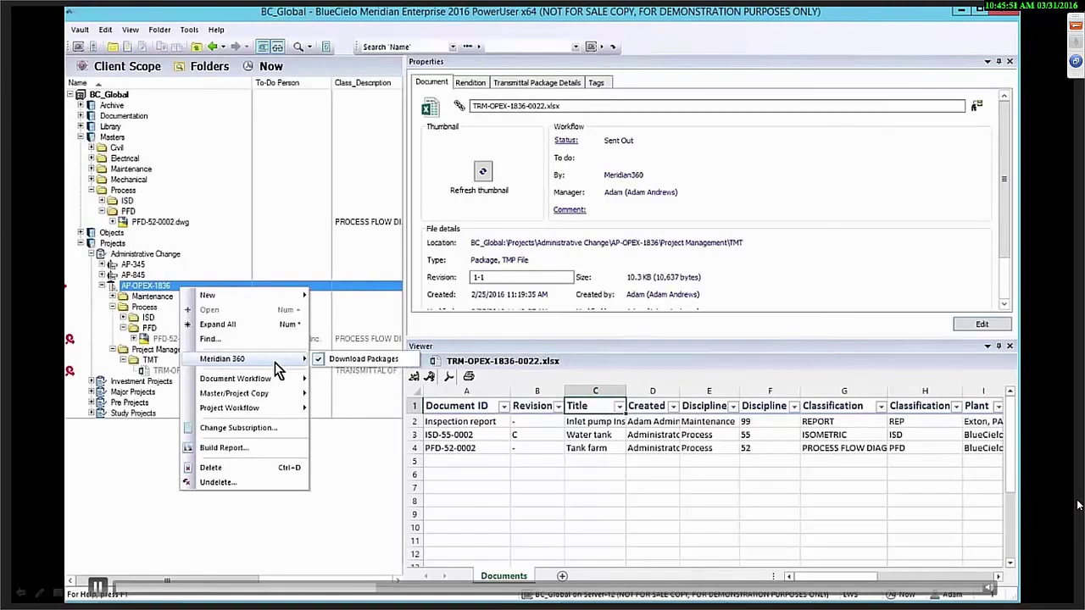
left_click(325, 358)
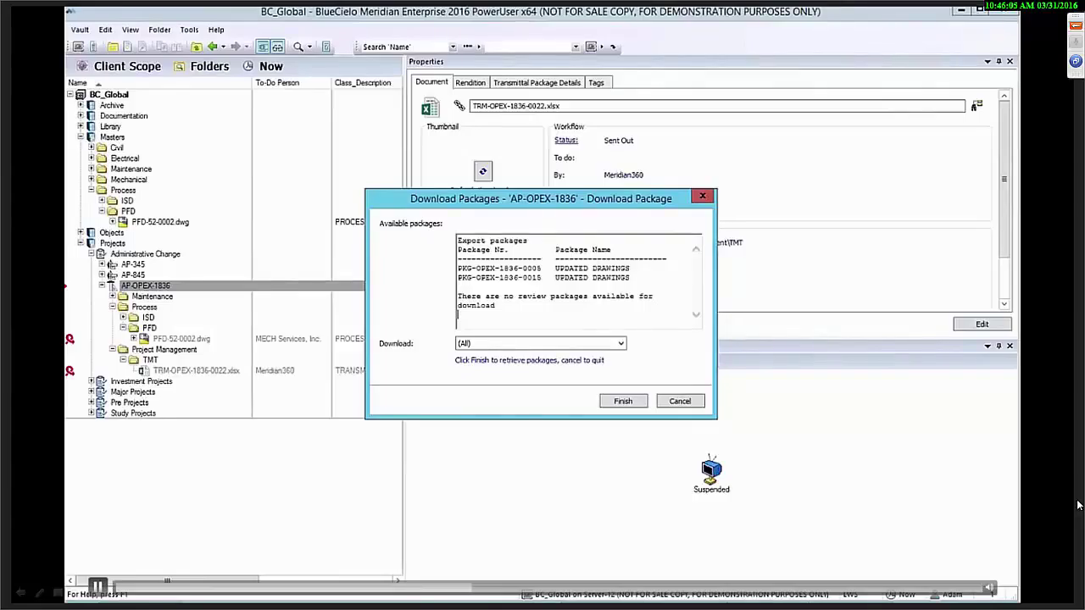
left_click(623, 344)
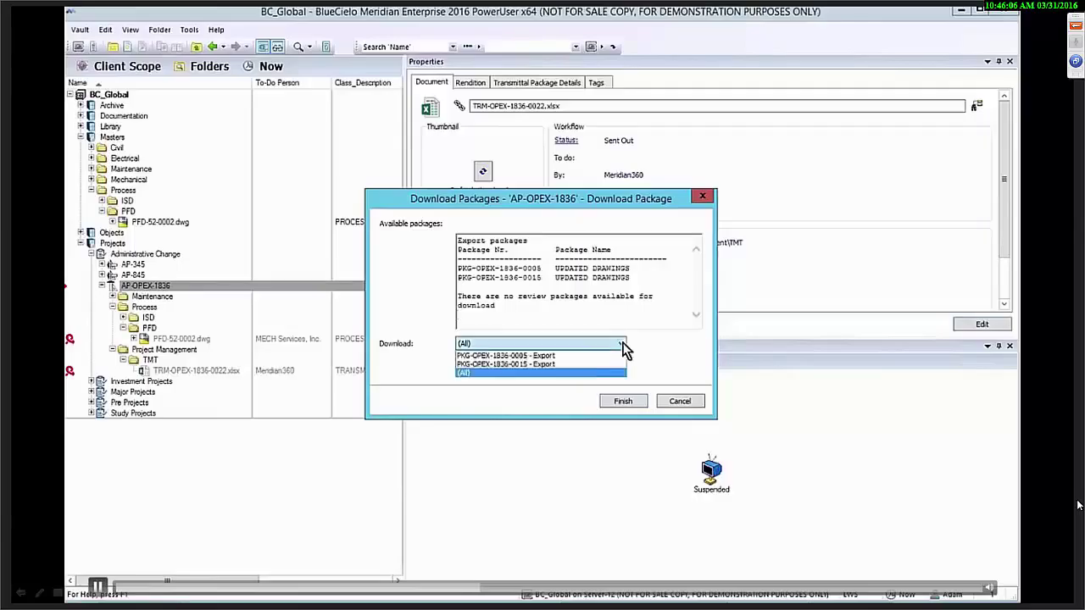
left_click(562, 365)
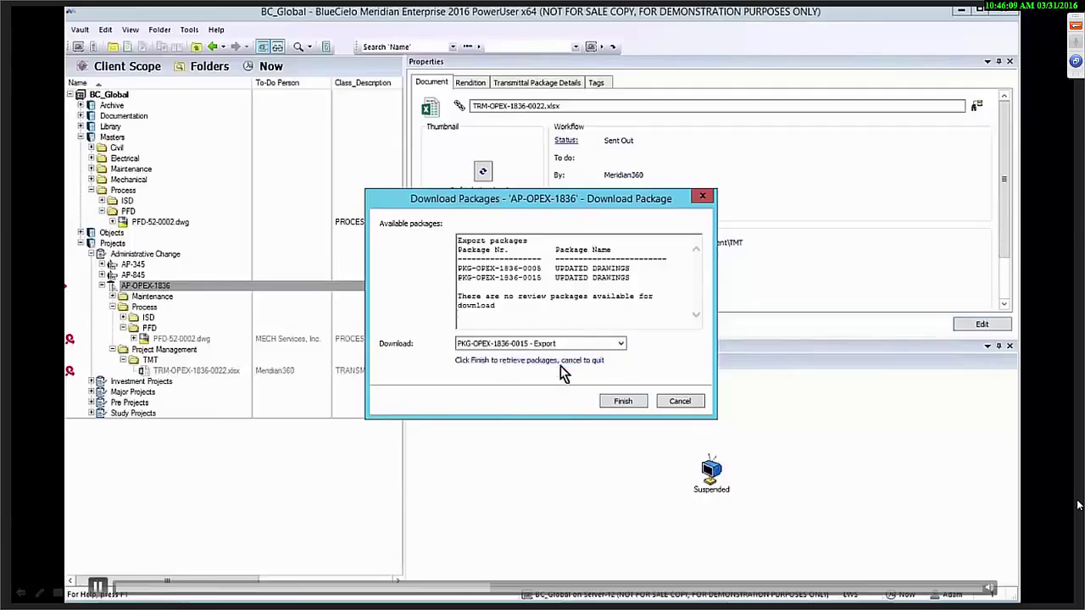
left_click(610, 404)
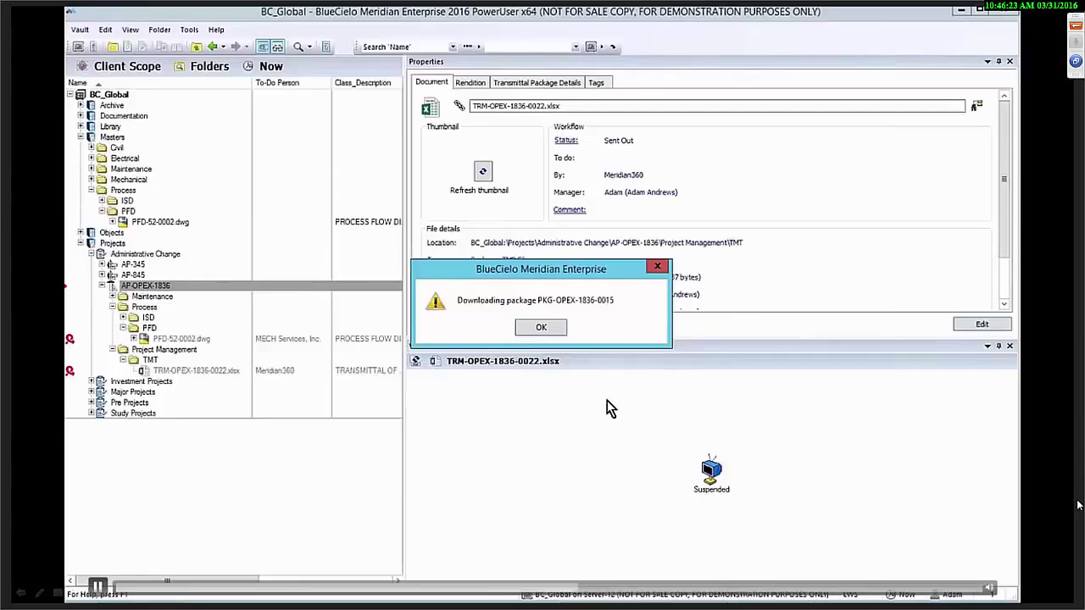
left_click(541, 330)
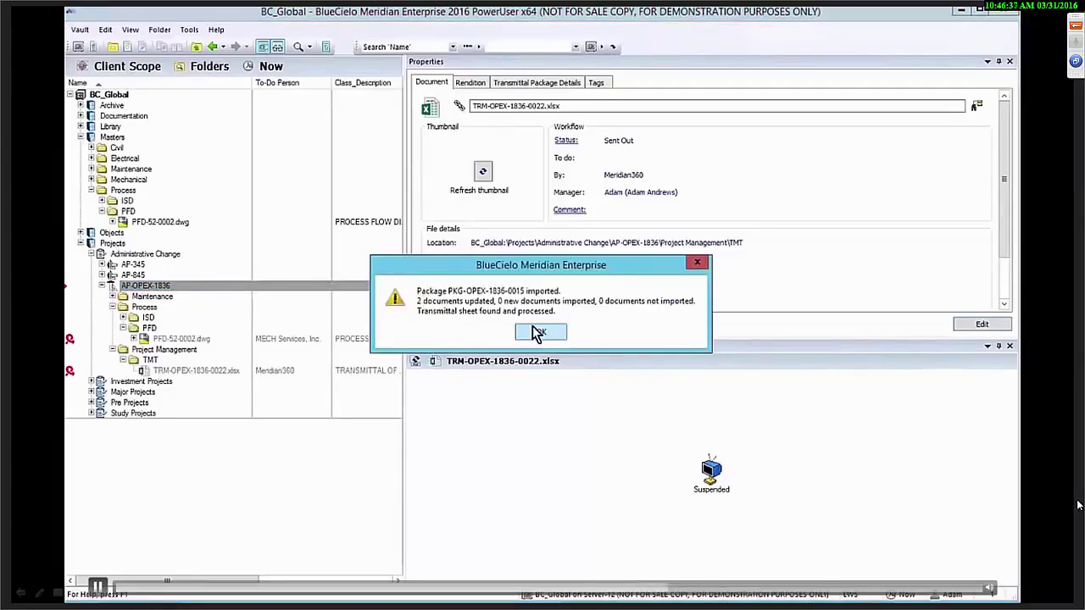
left_click_drag(503, 301, 420, 302)
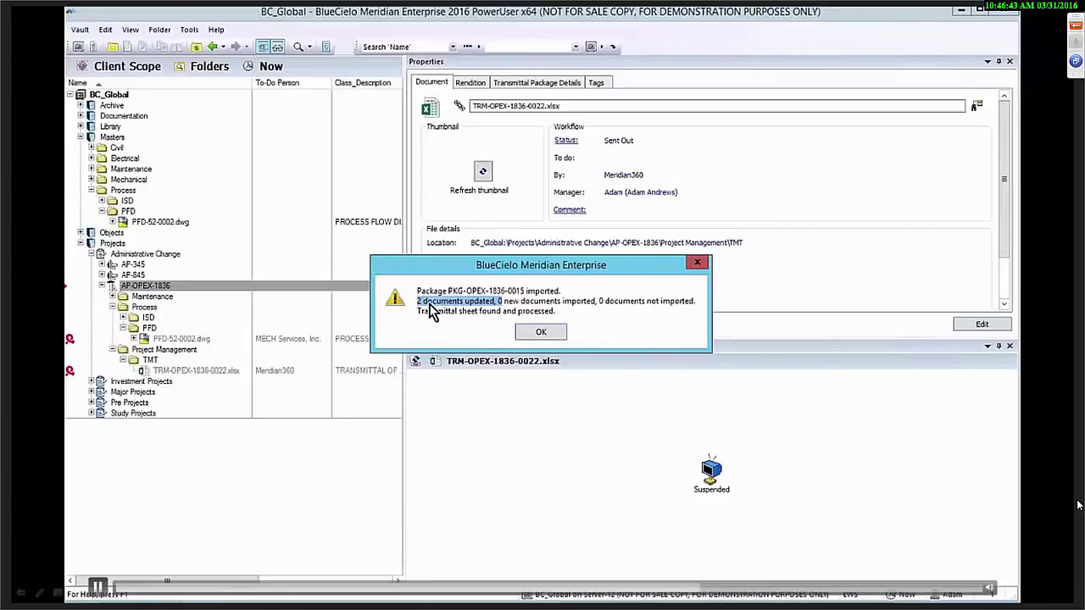
left_click(426, 303)
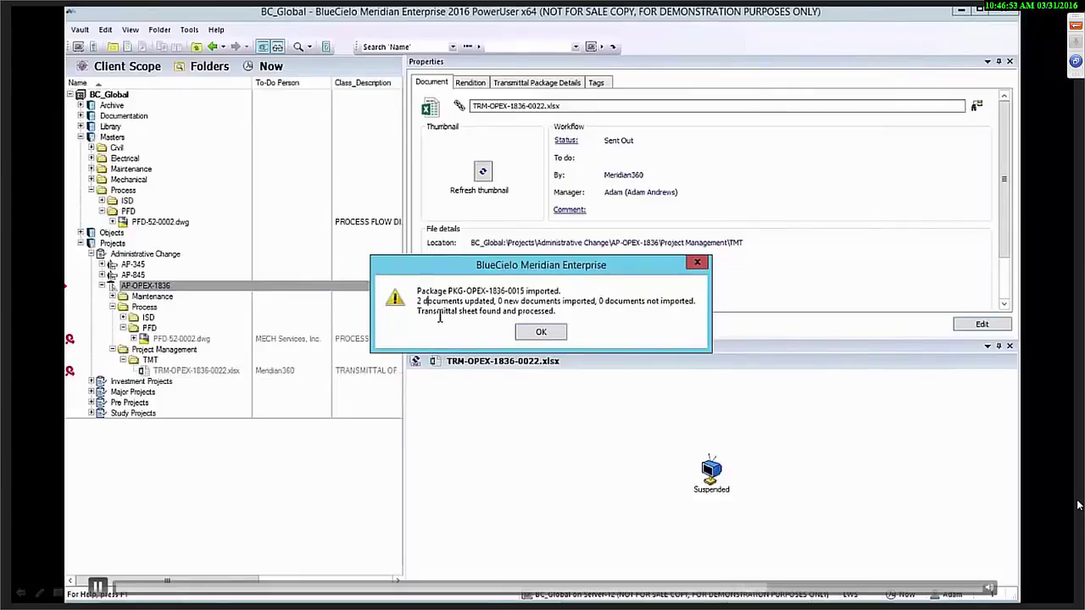
left_click(543, 334)
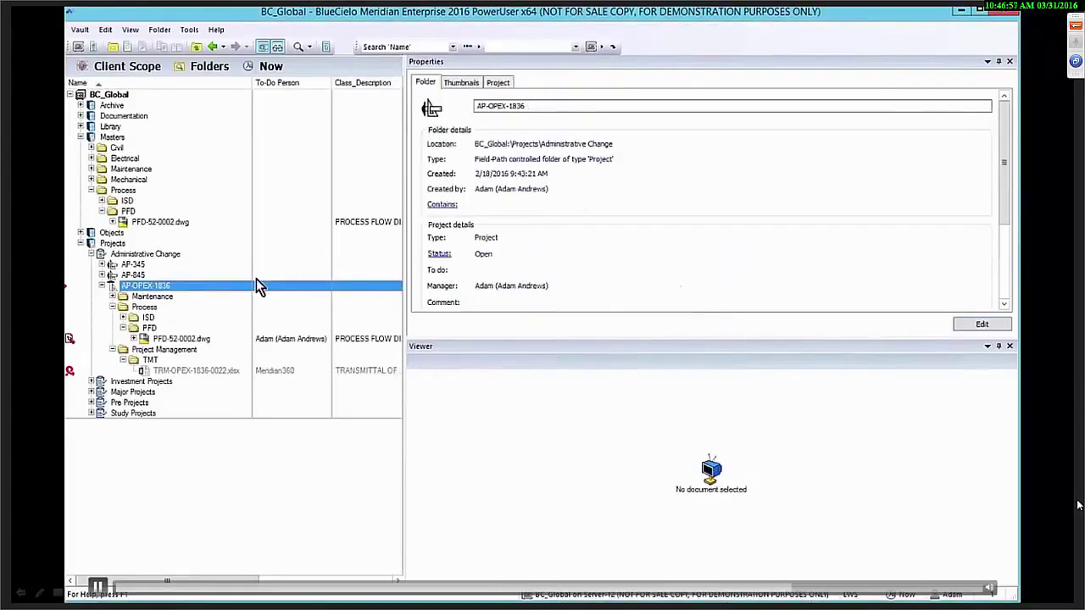
Expand the whole AP-OPEX-1836 project and show its transmittal sheet PKG-OPEX-1836-0015.xlsx.
right_click(172, 283)
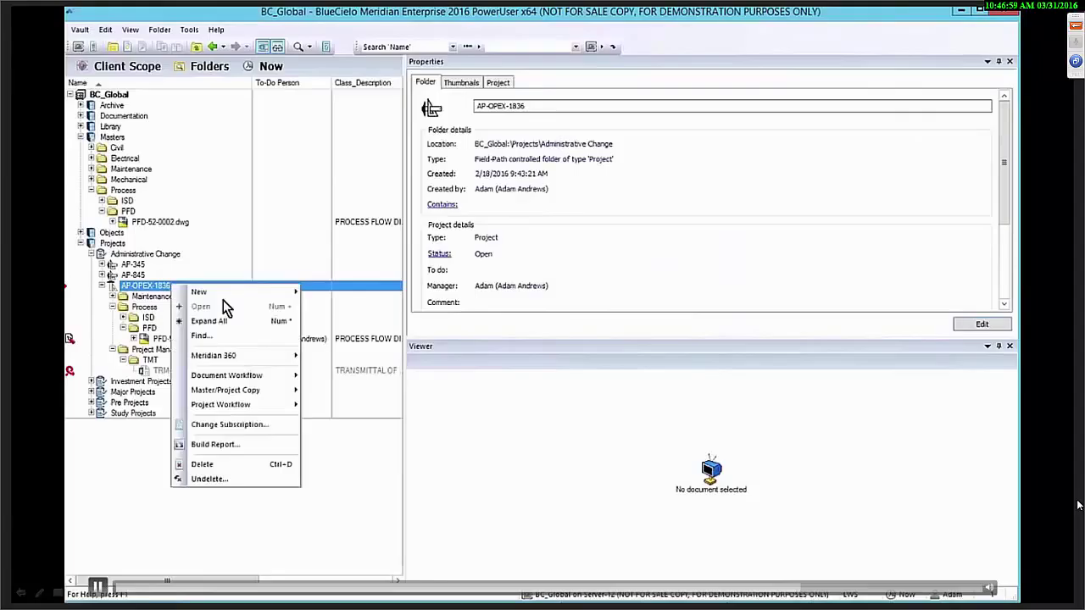
left_click(207, 320)
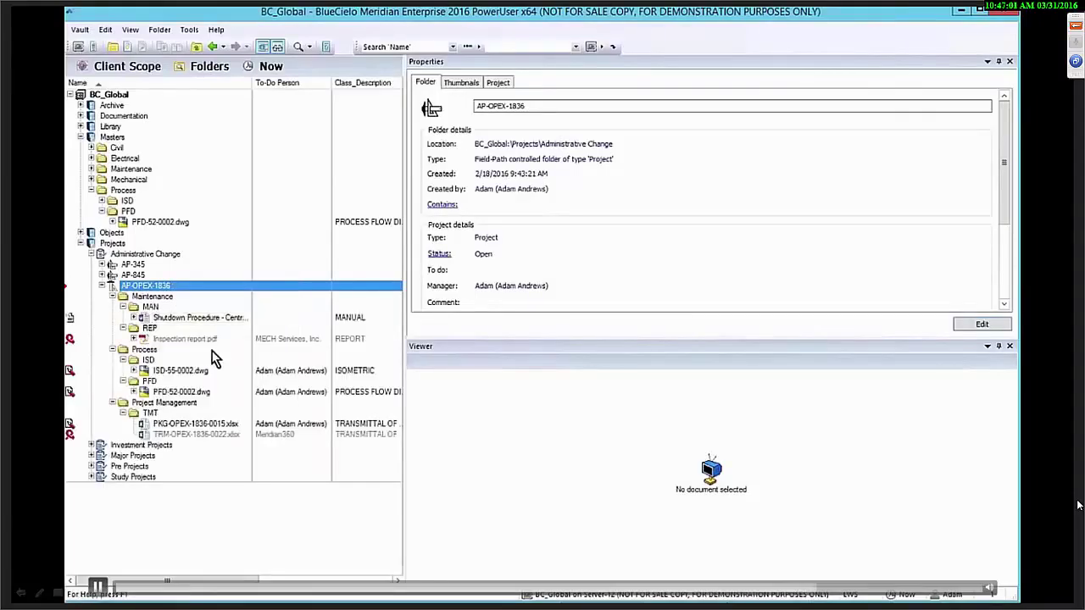
left_click(188, 424)
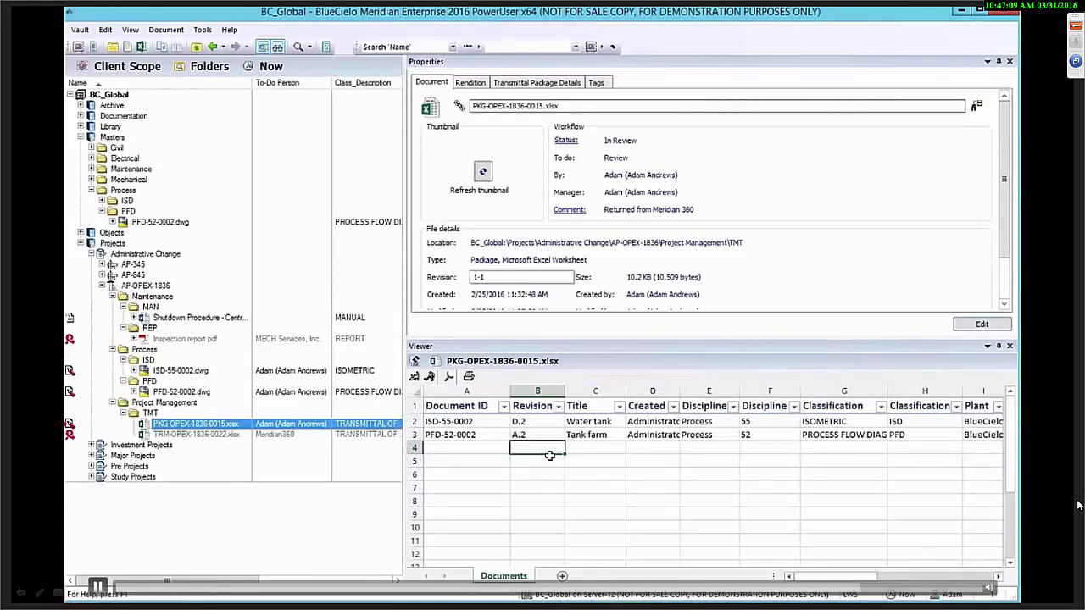
Close the document viewer and examine the properties of the project's PFD-52-0002.dwg and ISD-55-0002.dwg.
left_click(1009, 349)
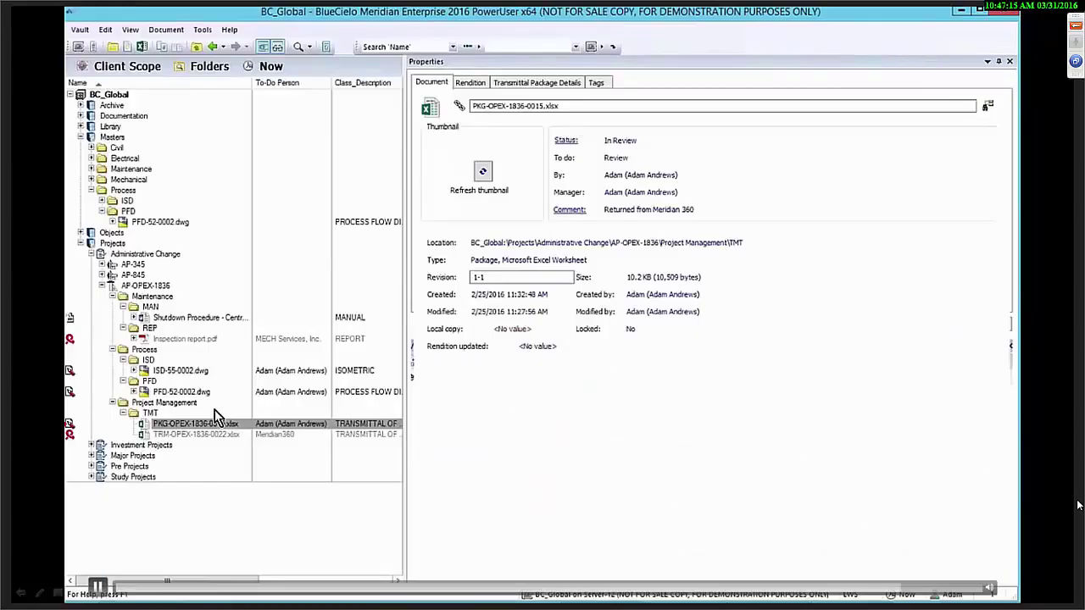
left_click(181, 392)
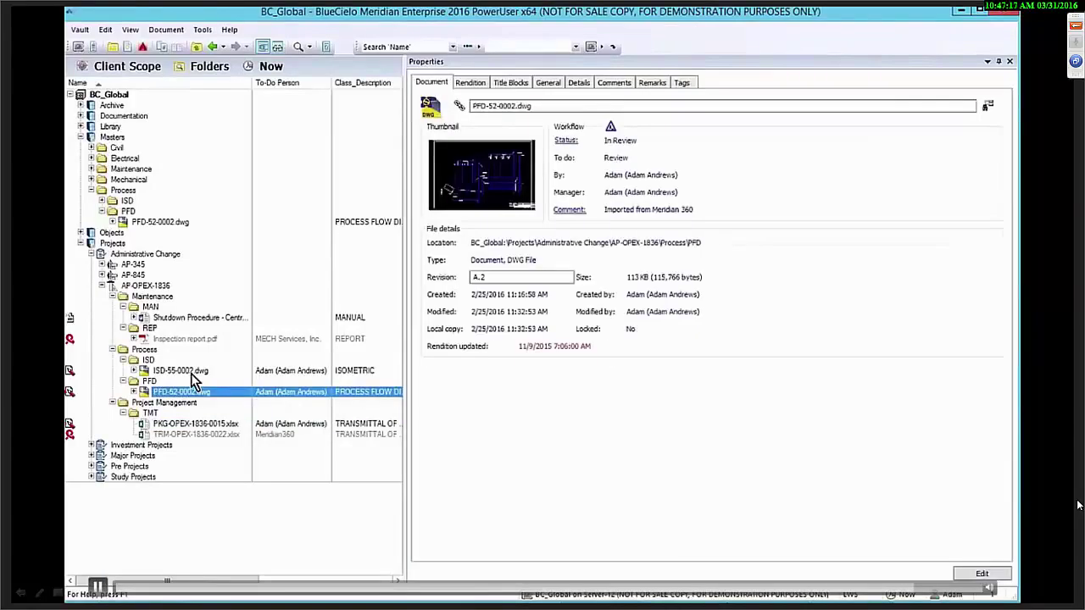
left_click(191, 373)
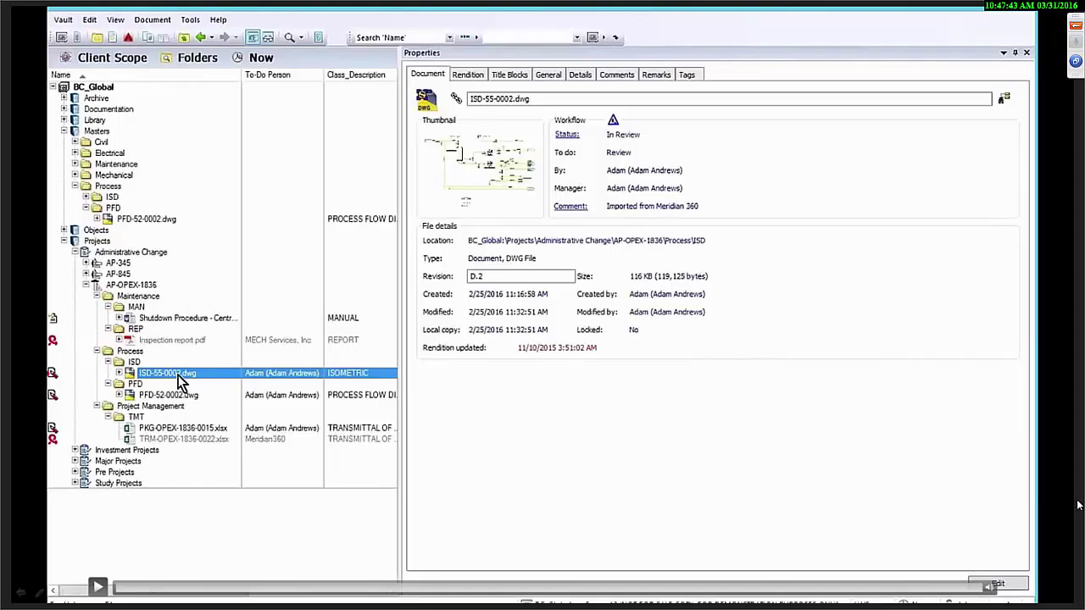
key("Right")
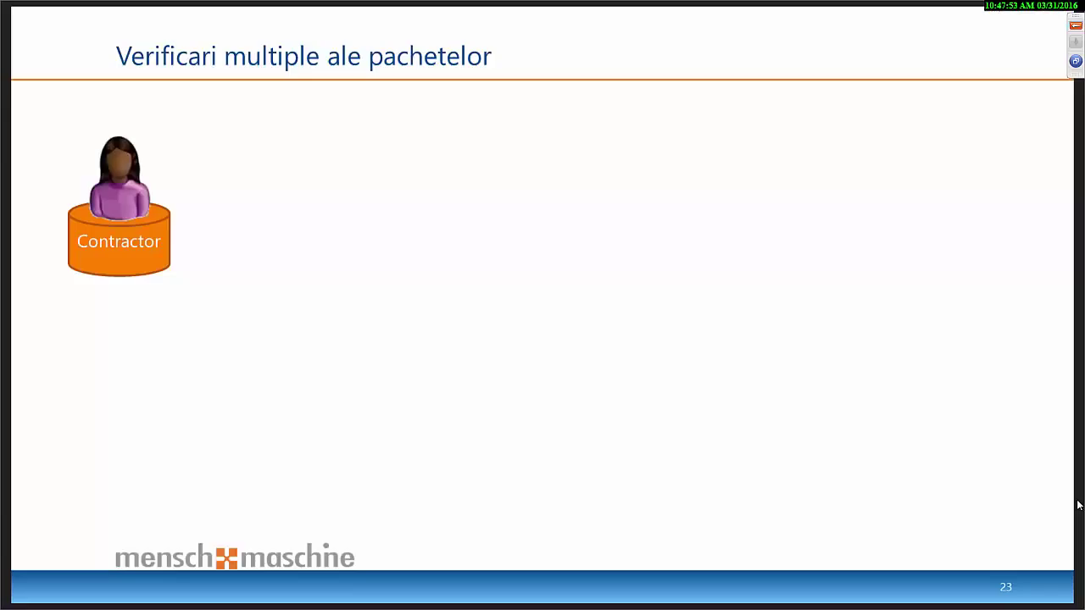
key("Right")
key("Right")
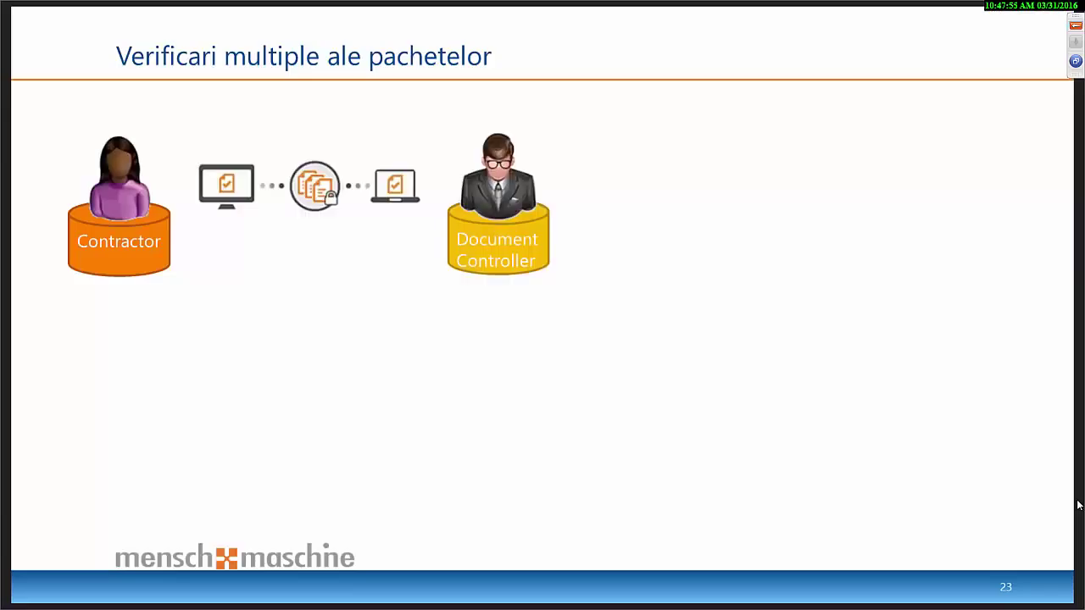
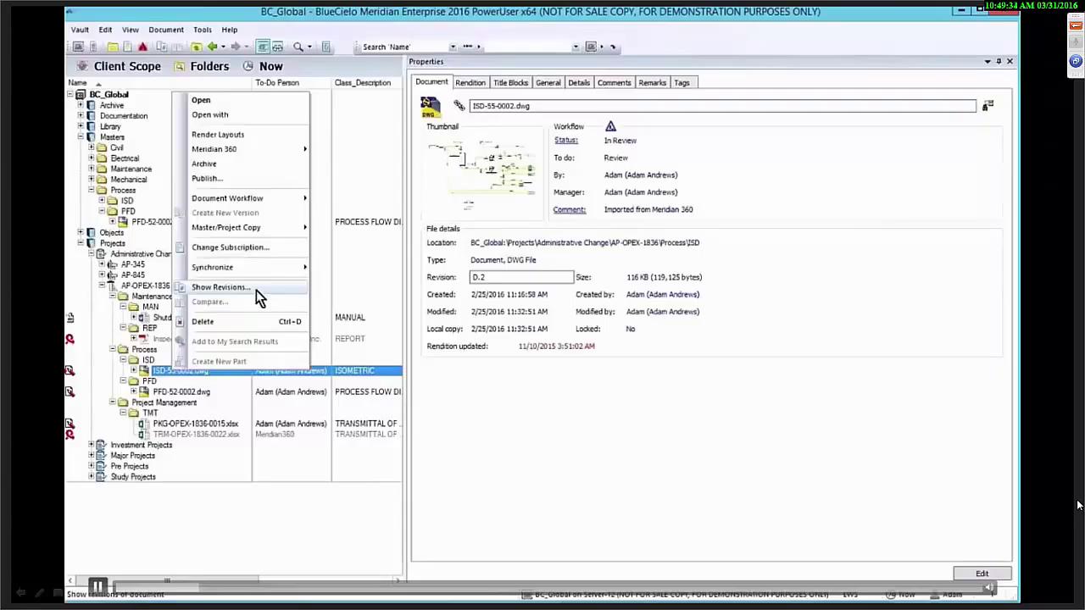
Show the list of revisions of ISD-55-0002.dwg in project AP-OPEX-1836.
left_click(256, 290)
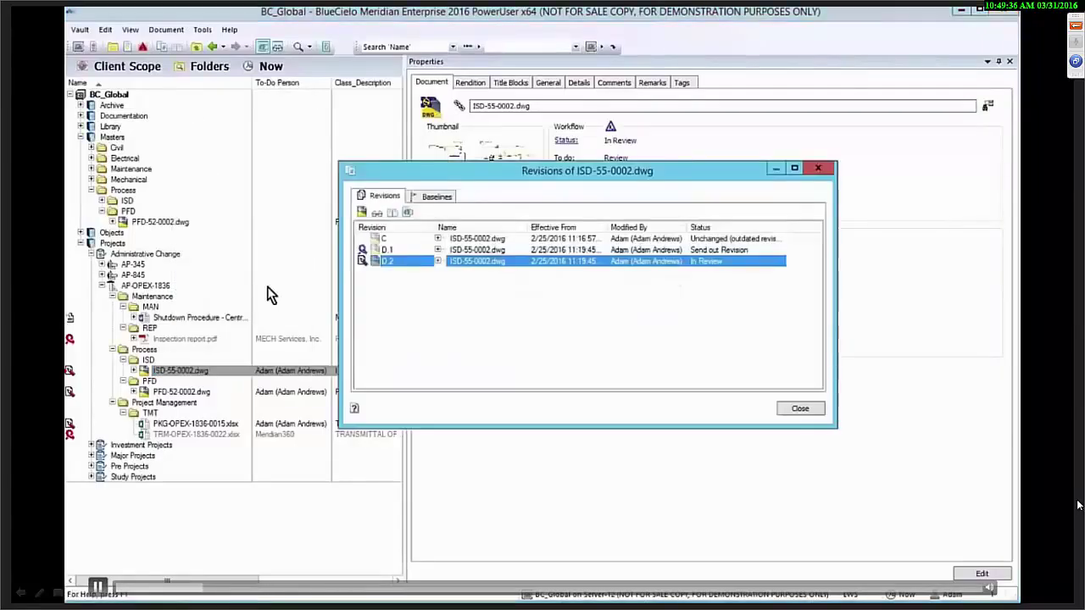
Compare revisions D.1 and D.2 of the project's ISD-55-0002.dwg from its revision list.
left_click(396, 250)
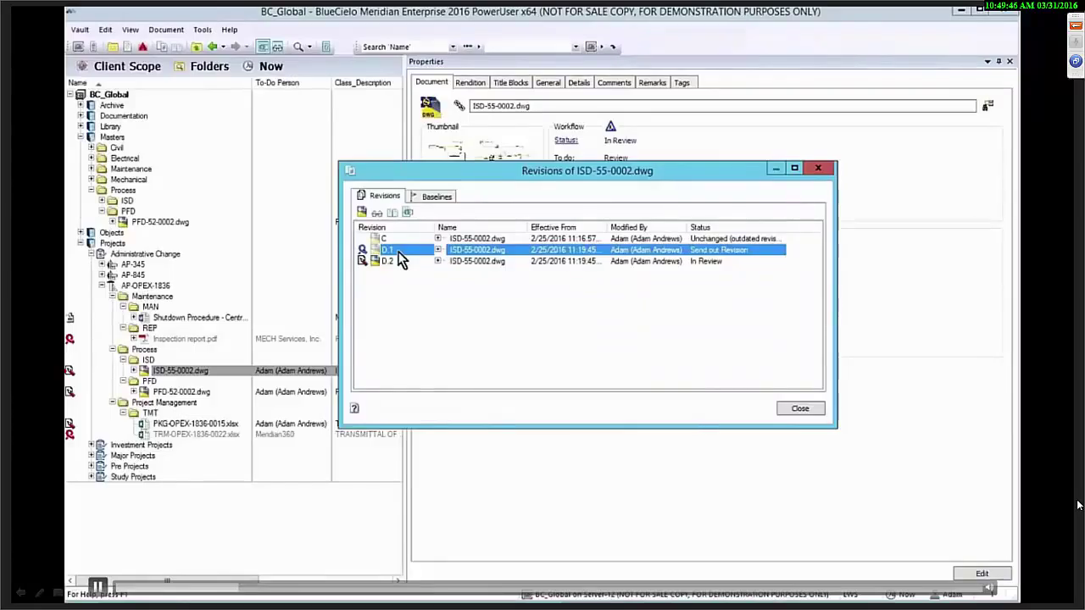
left_click(399, 263, "ctrl")
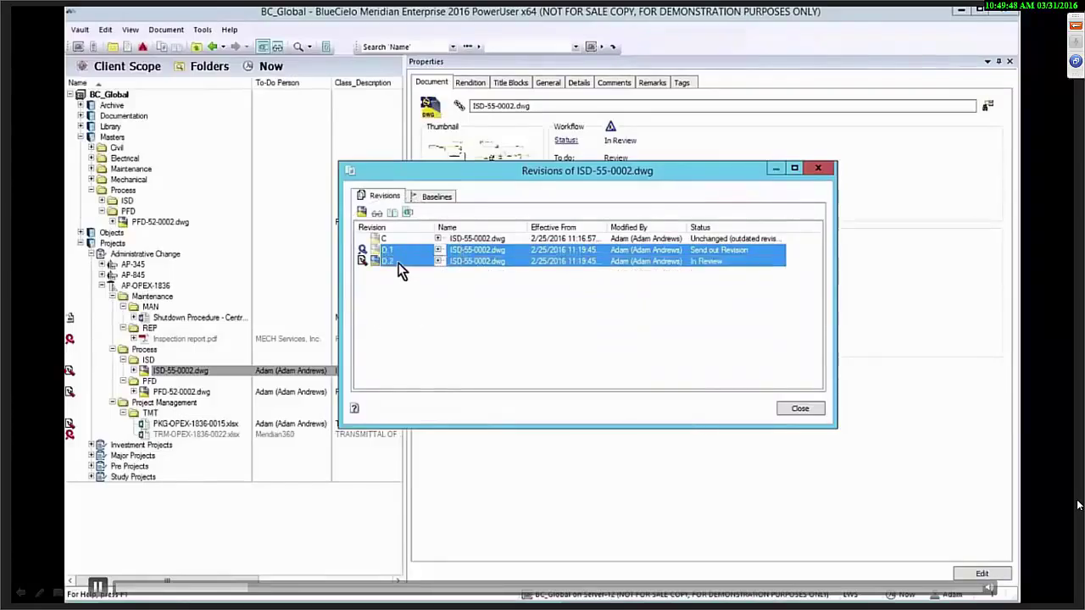
left_click(393, 215)
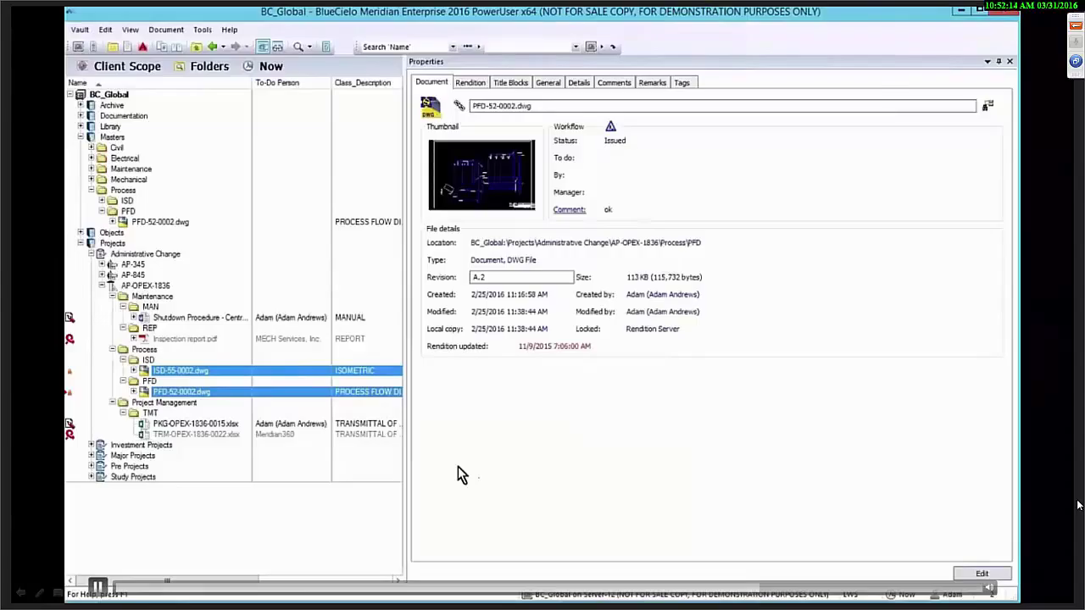
Release only ISD-55-0002.dwg from project AP-OPEX-1836 as a master revision.
key("shift+Up")
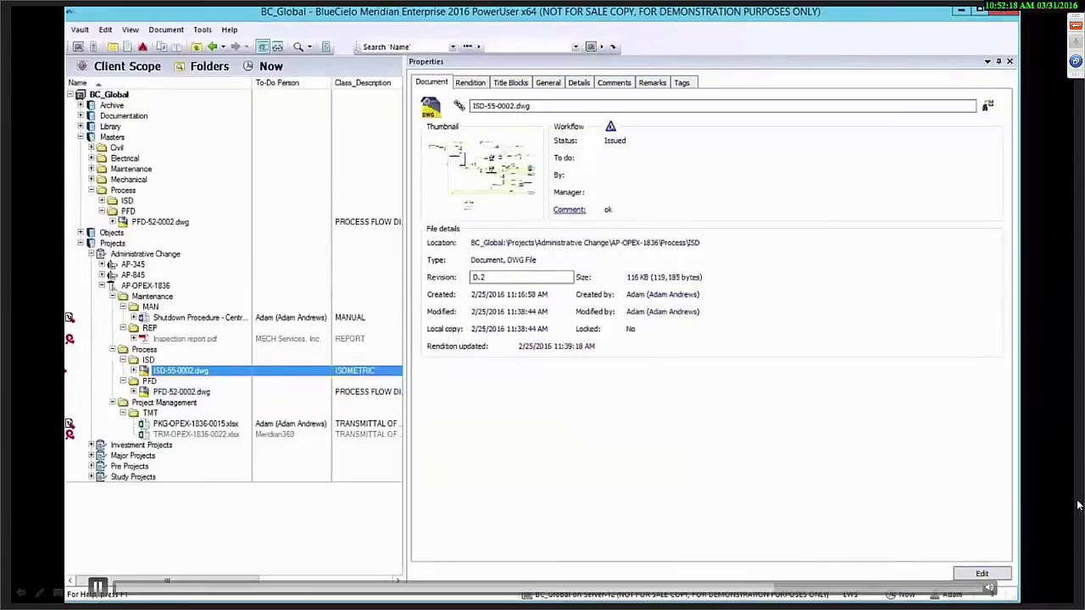
key("shift+F10")
mouse_move(280, 231)
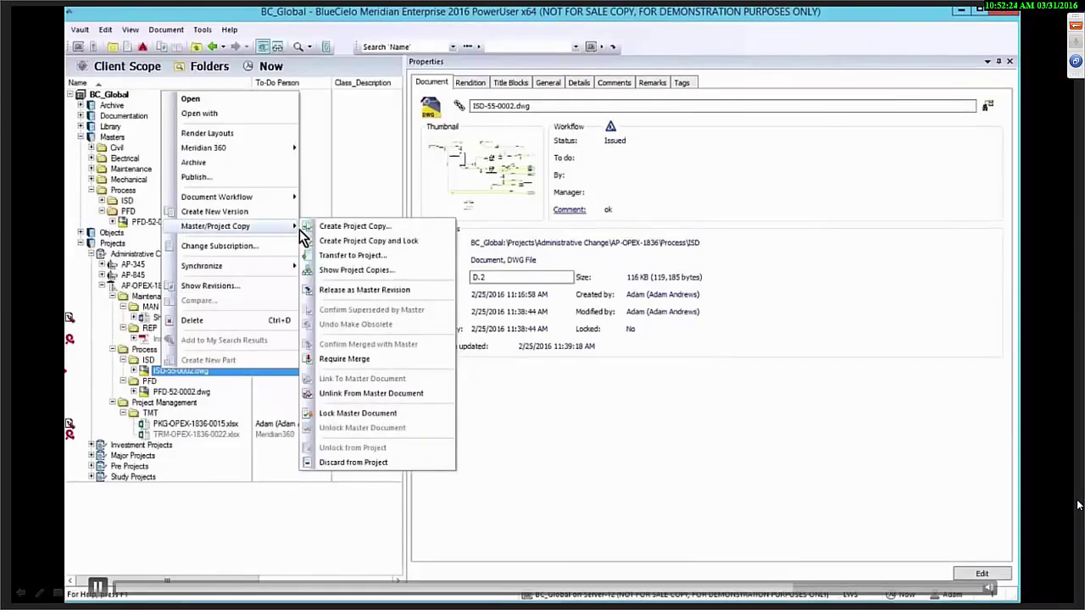
left_click(430, 292)
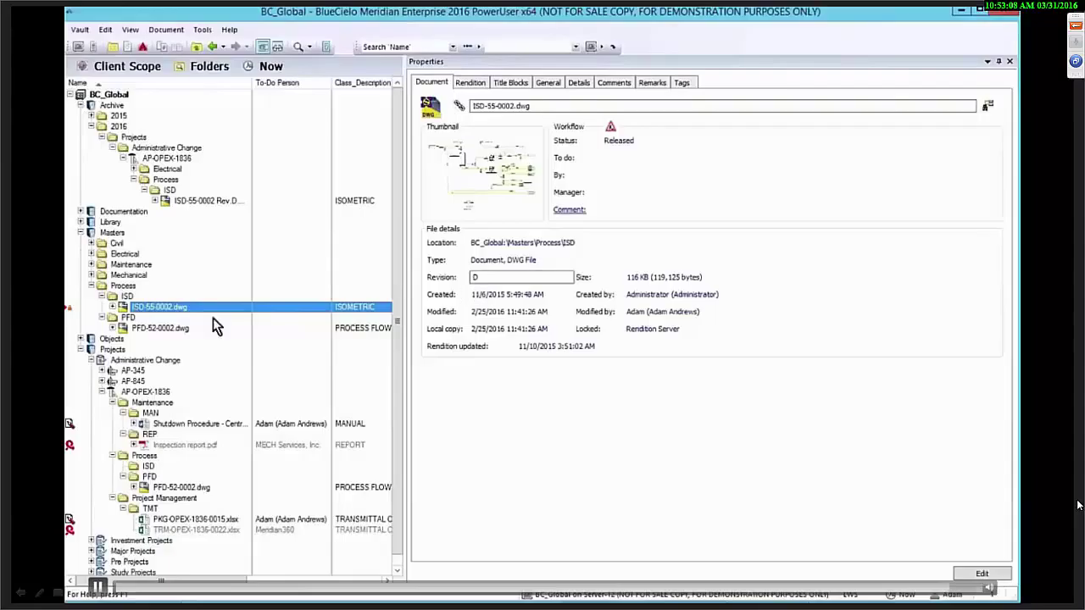
Show the list of revisions of the master document ISD-55-0002.dwg in Masters, Process, ISD.
right_click(165, 317)
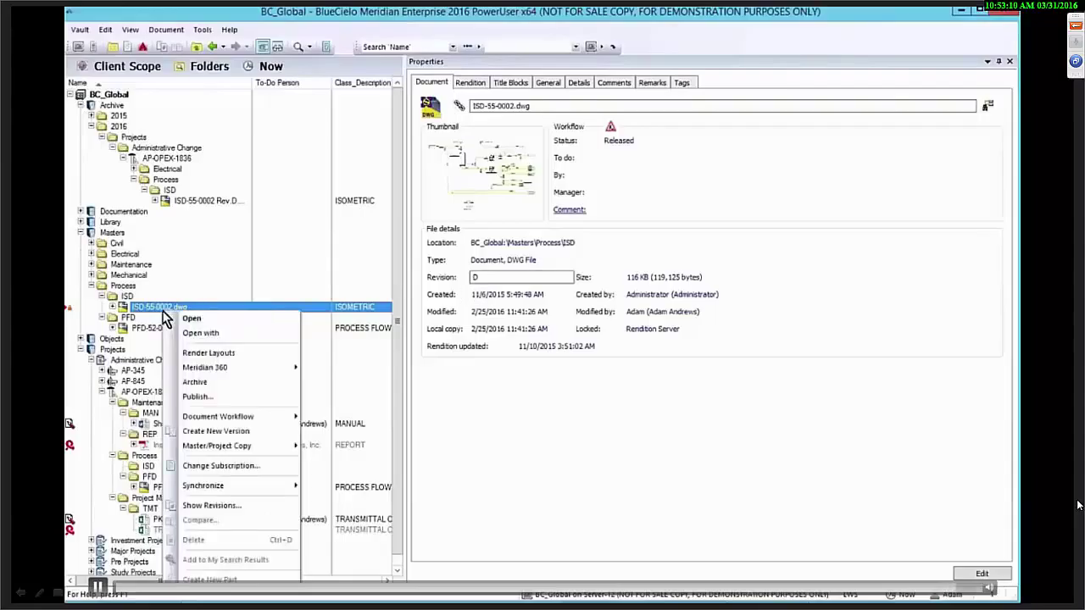
left_click(212, 505)
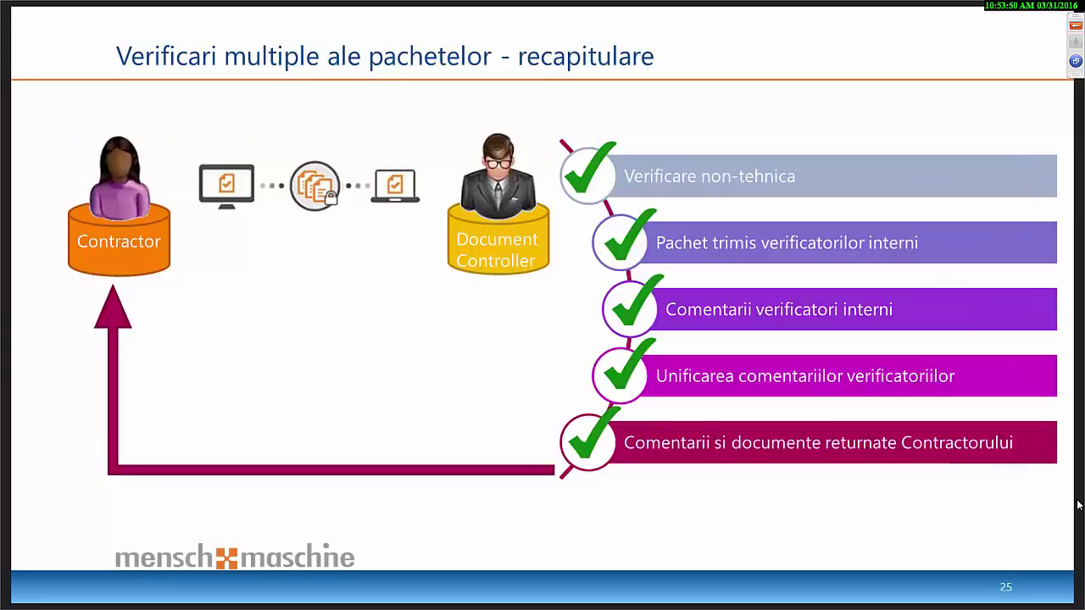
key("Right")
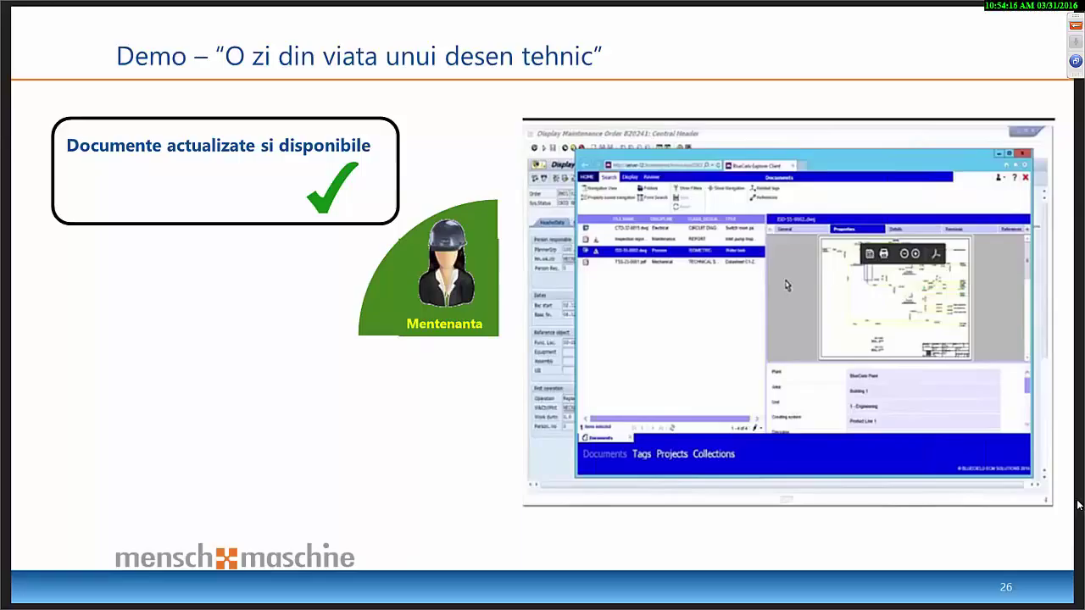
key("Page_Down")
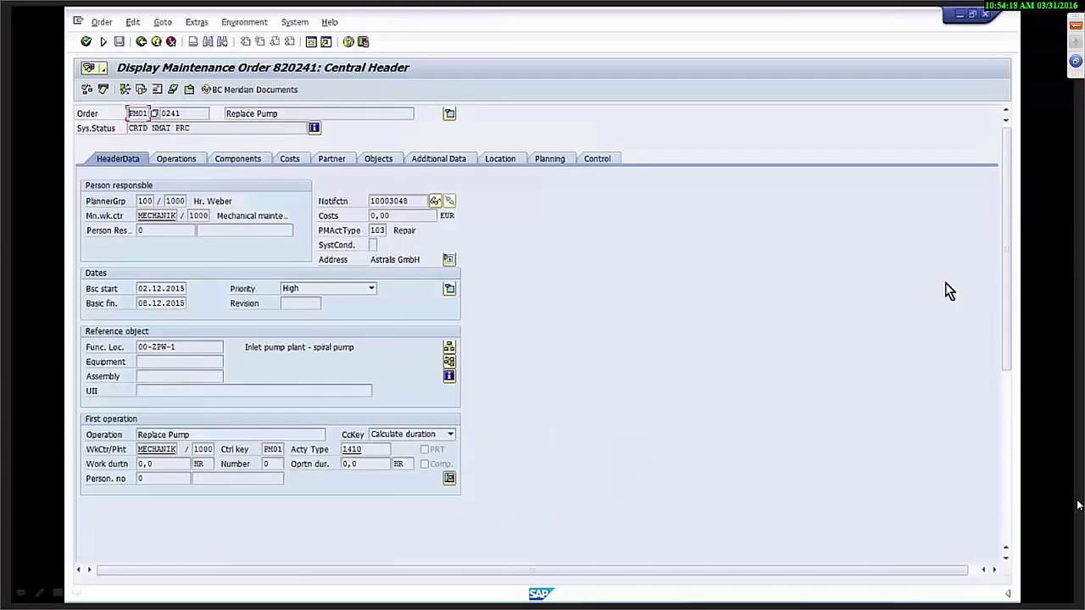